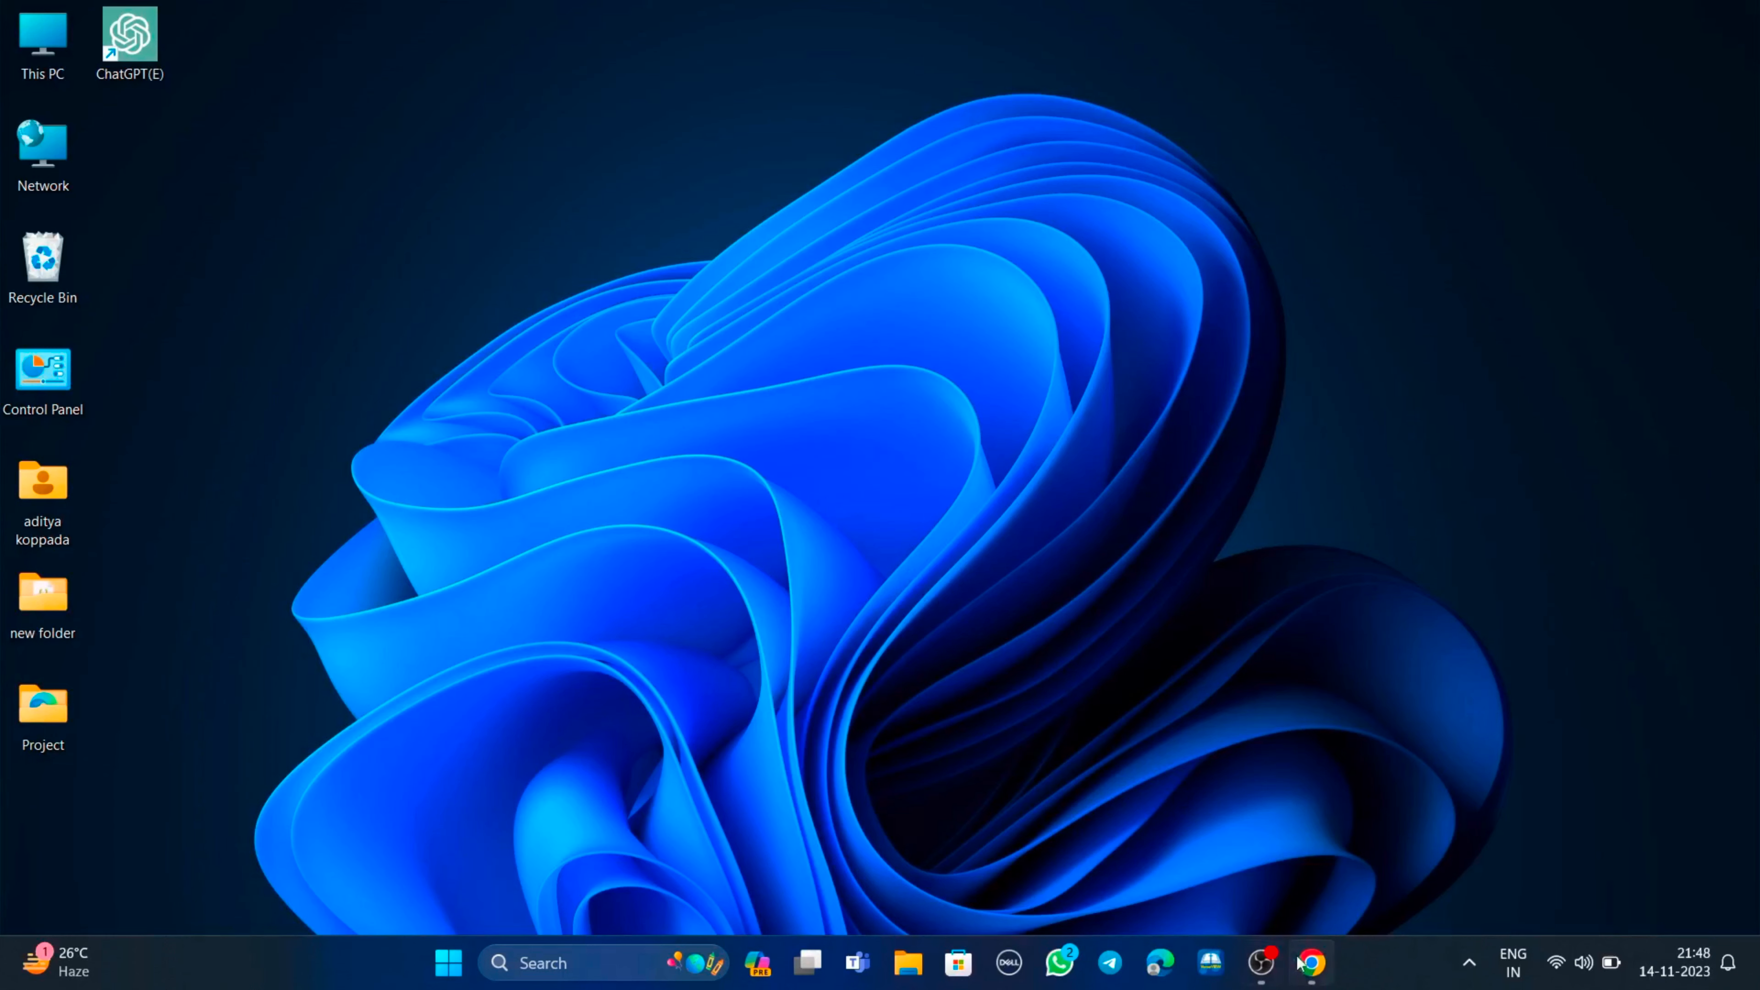
Open Chrome, search Google for "pycharm download" and open the JetBrains PyCharm download page.
left_click(1311, 962)
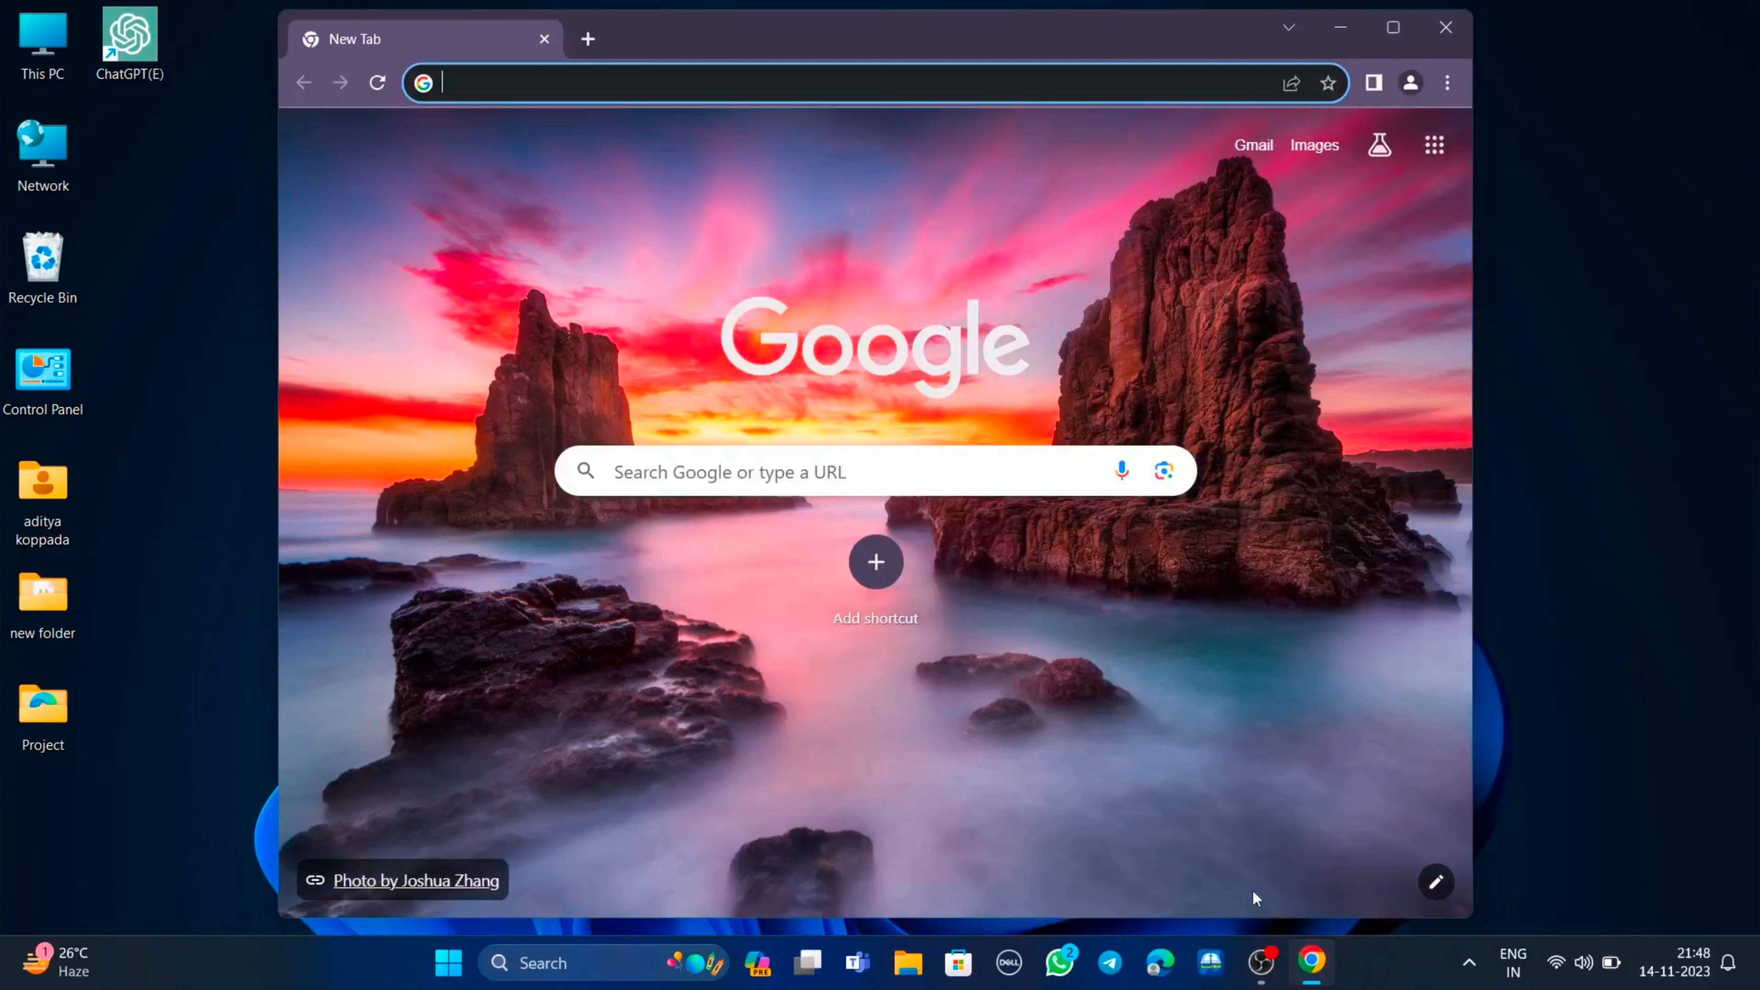
left_click(731, 470)
type("pychar")
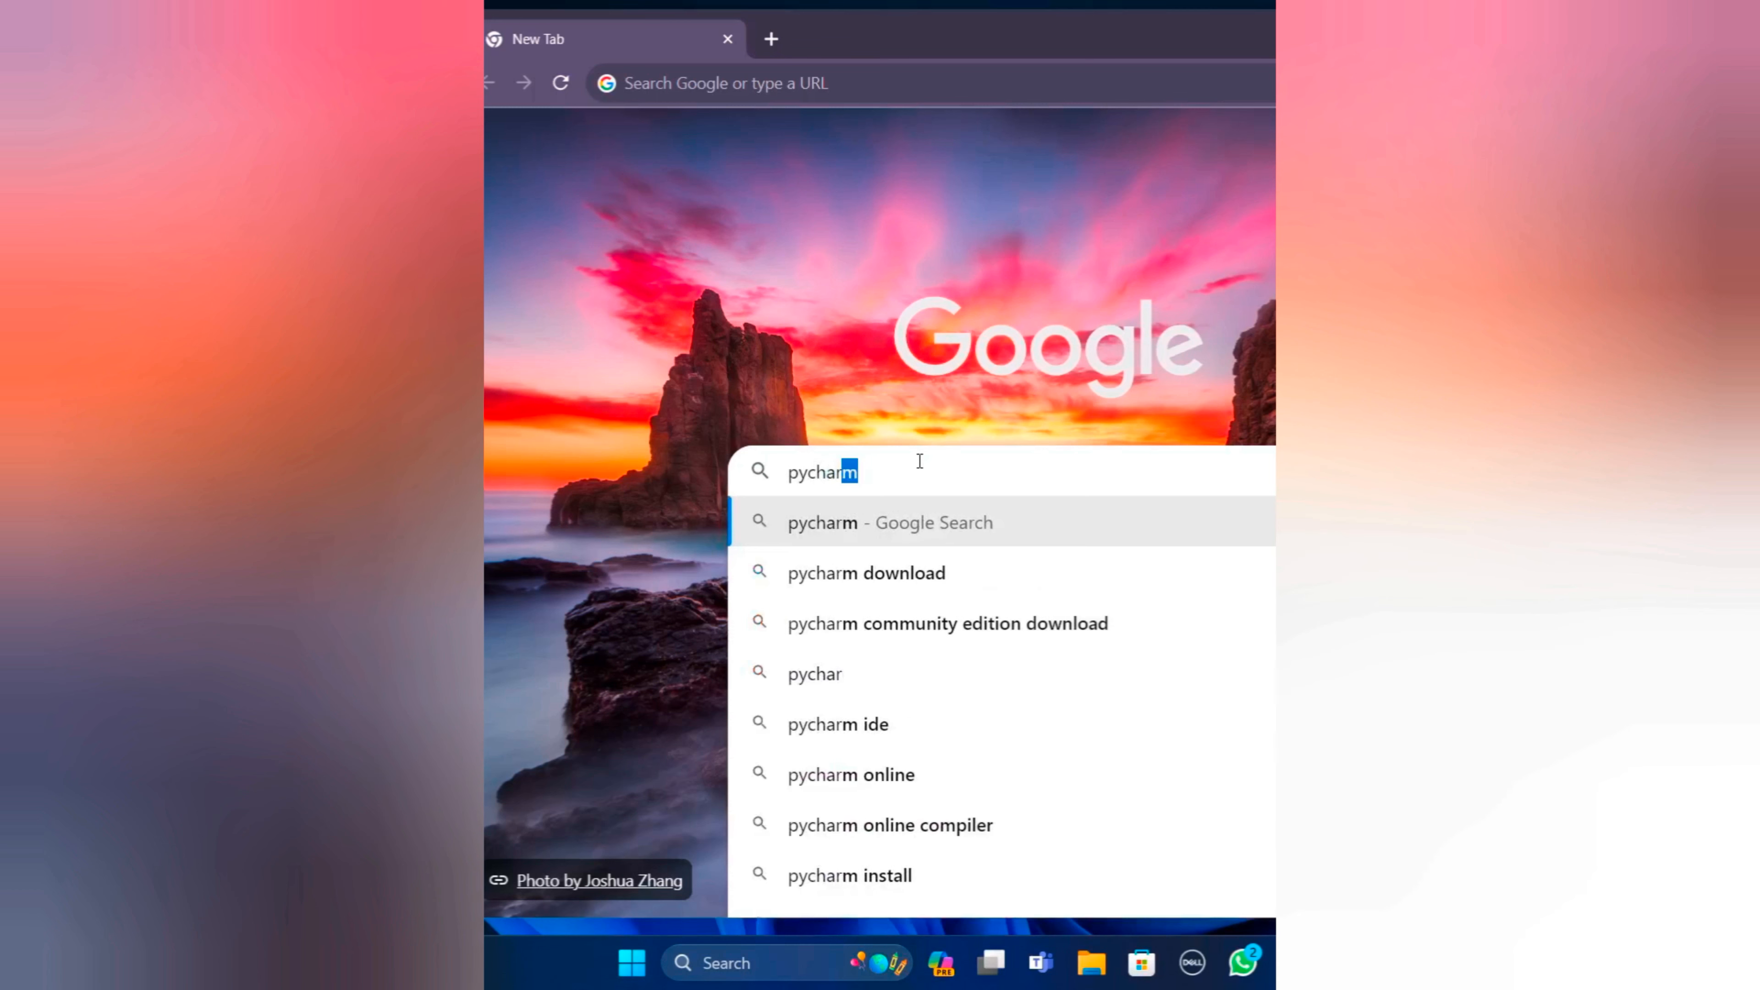
type("m down")
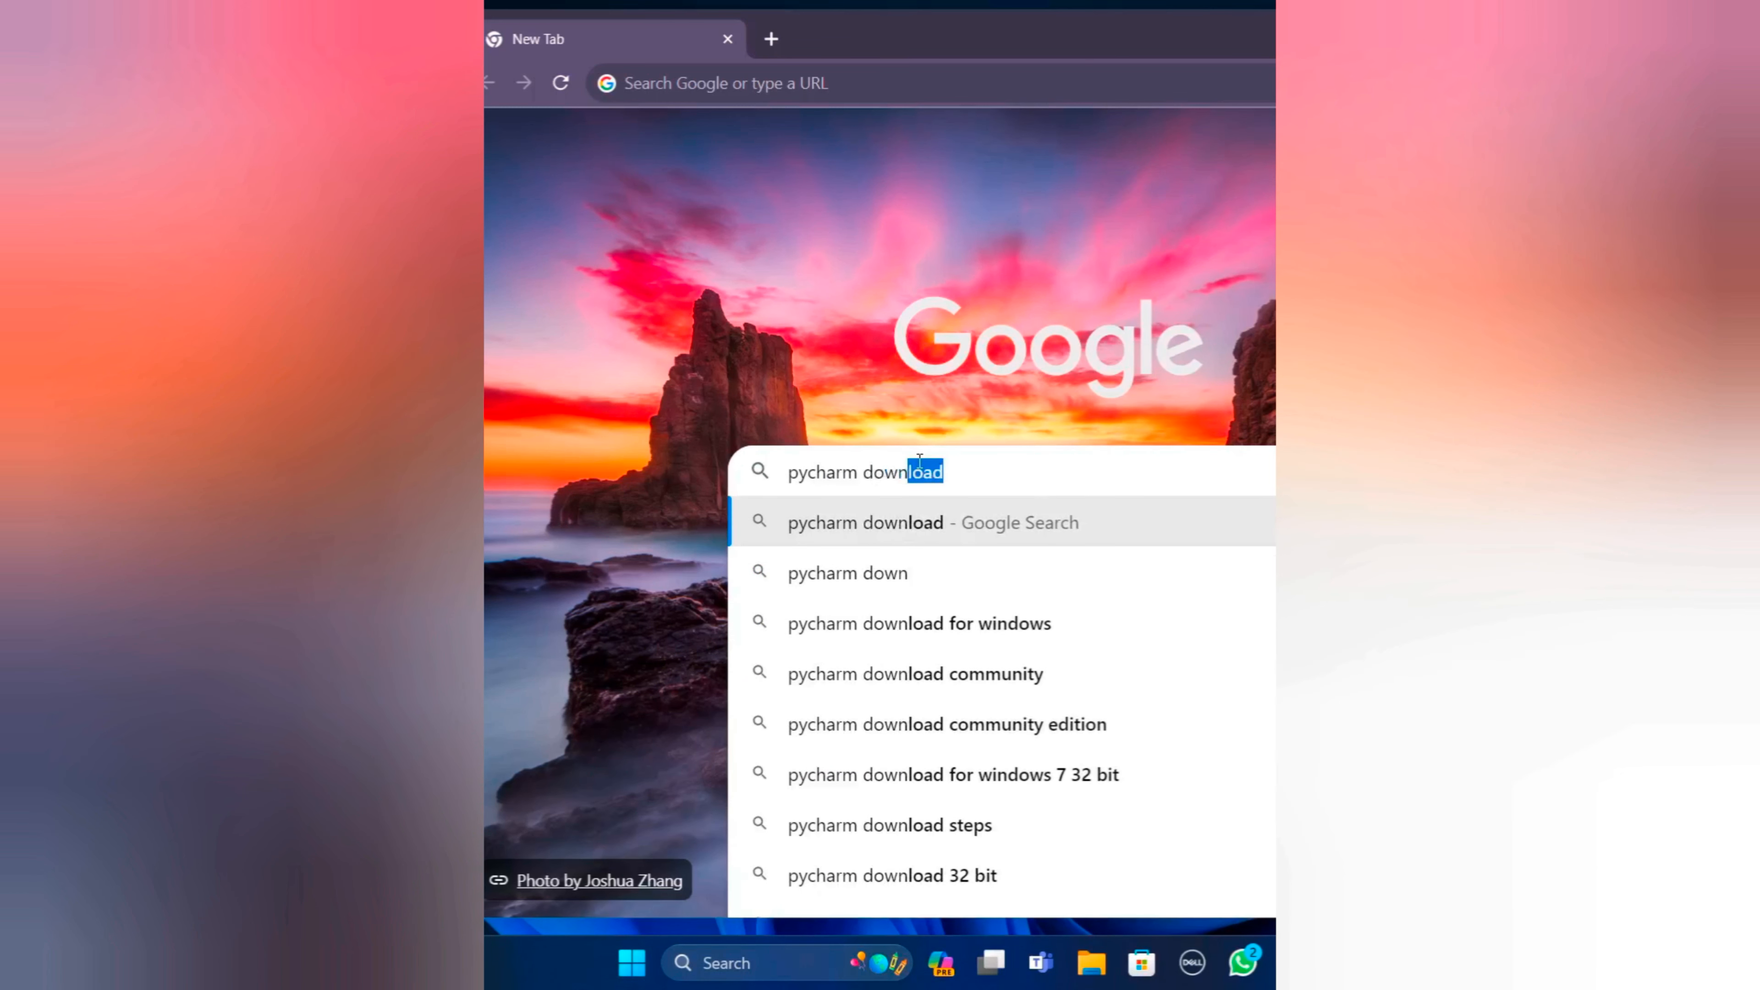
type("load")
key("Return")
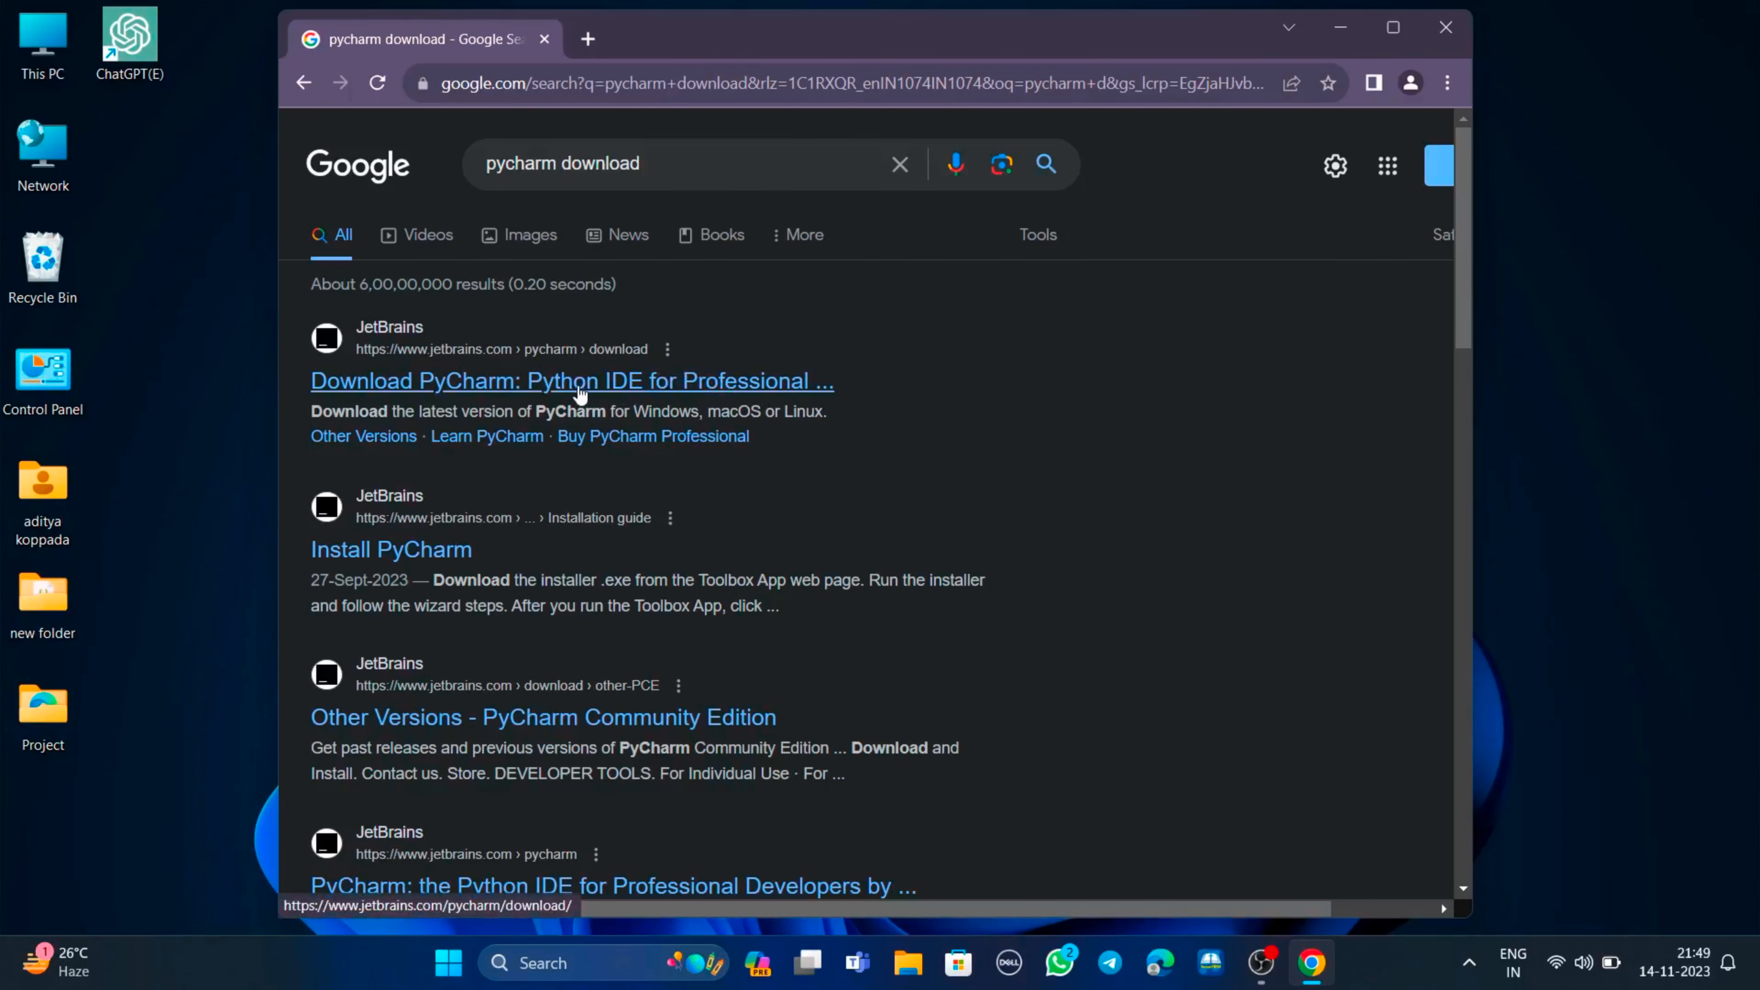
left_click(578, 397)
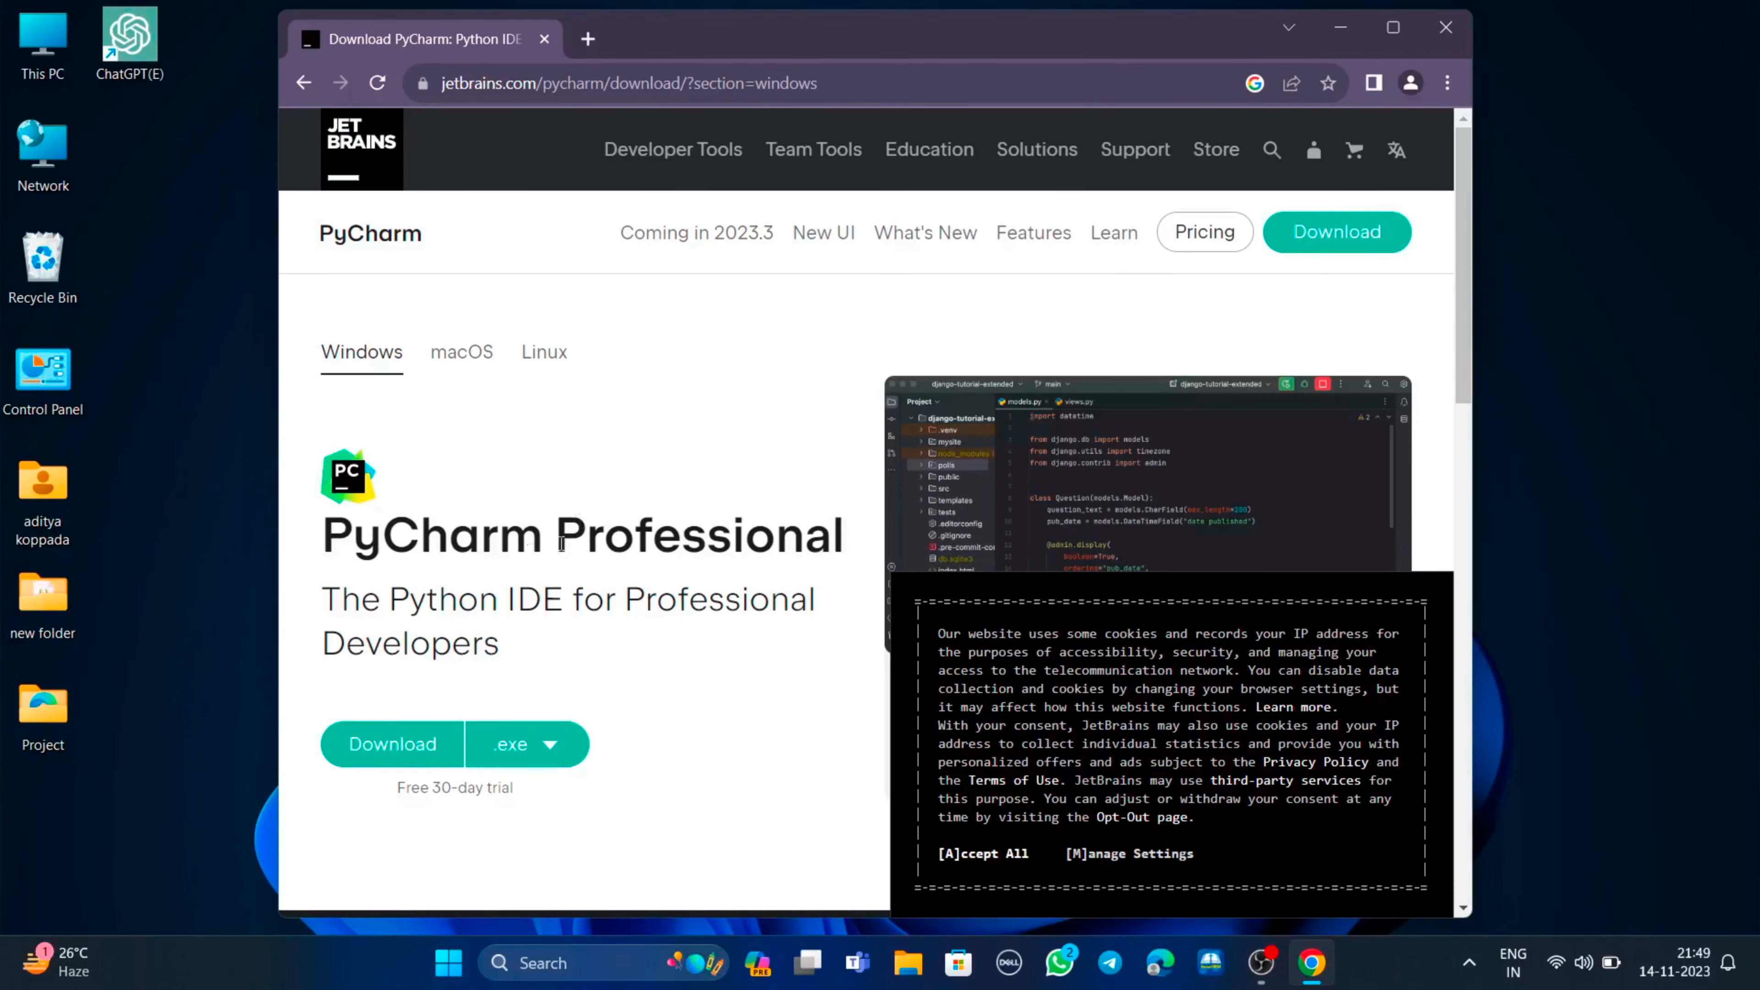
Download the PyCharm Community Edition .exe installer for Windows and check its progress in the recent downloads.
left_click_drag(524, 787, 376, 790)
left_click(563, 810)
scroll(638, 655, "down", 6)
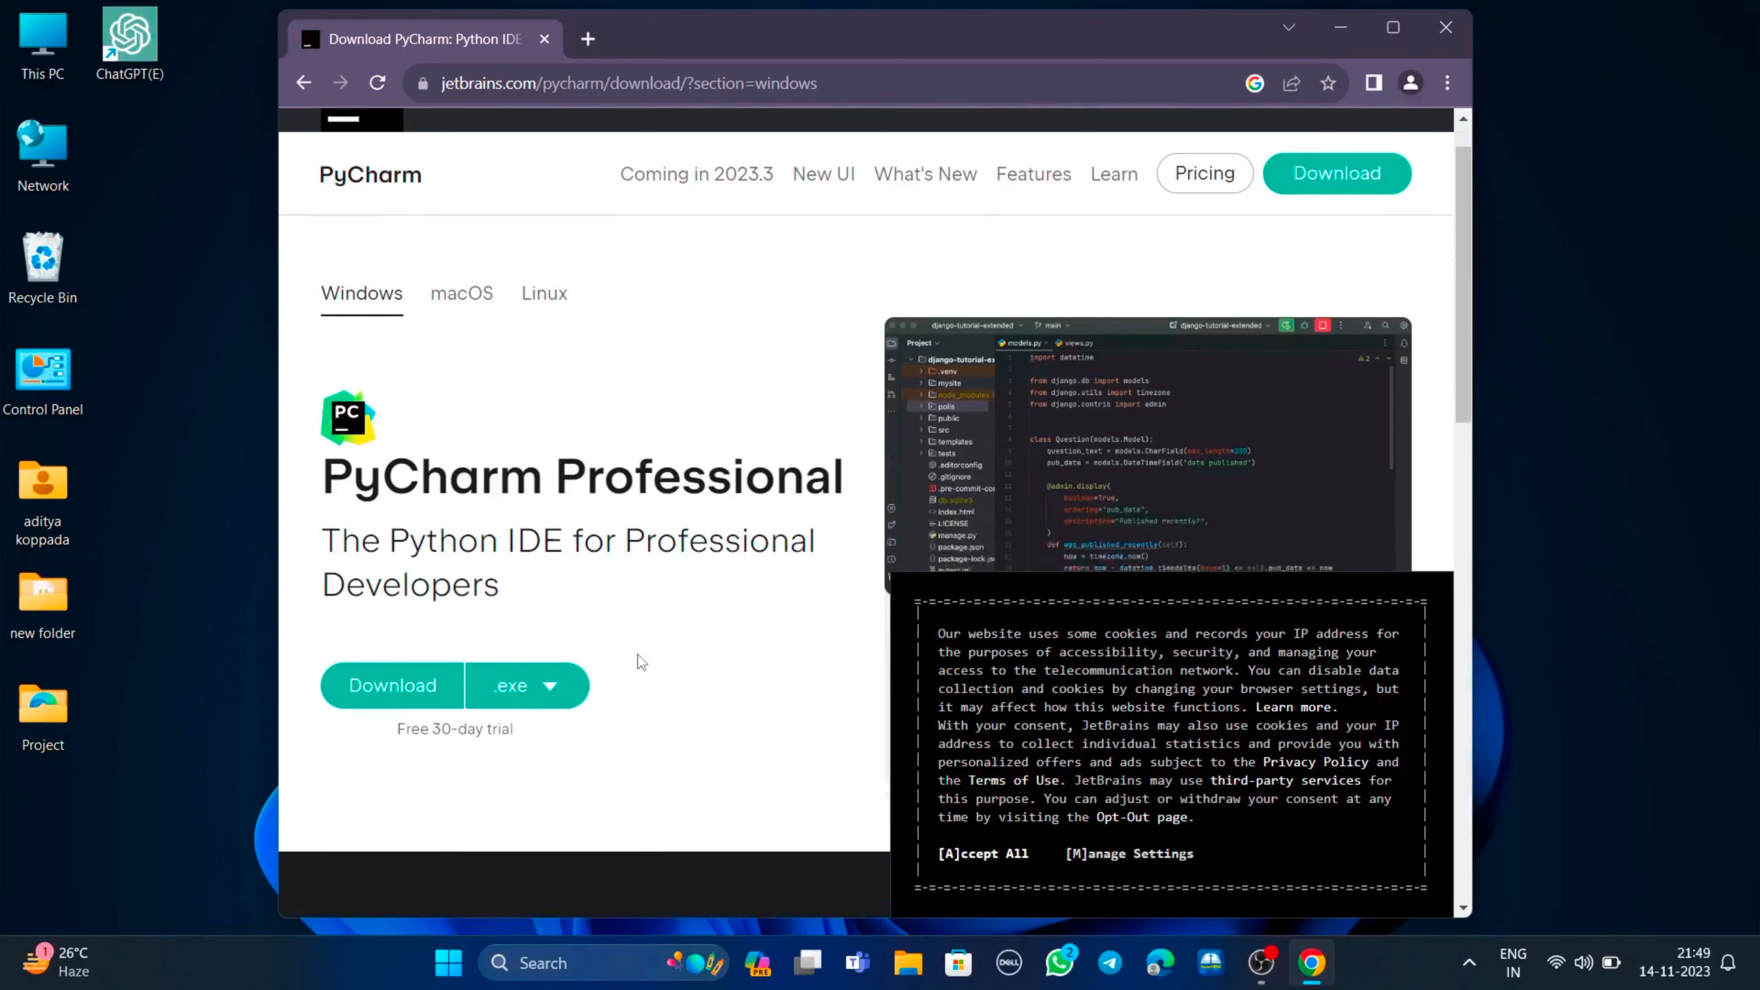
scroll(649, 631, "down", 5)
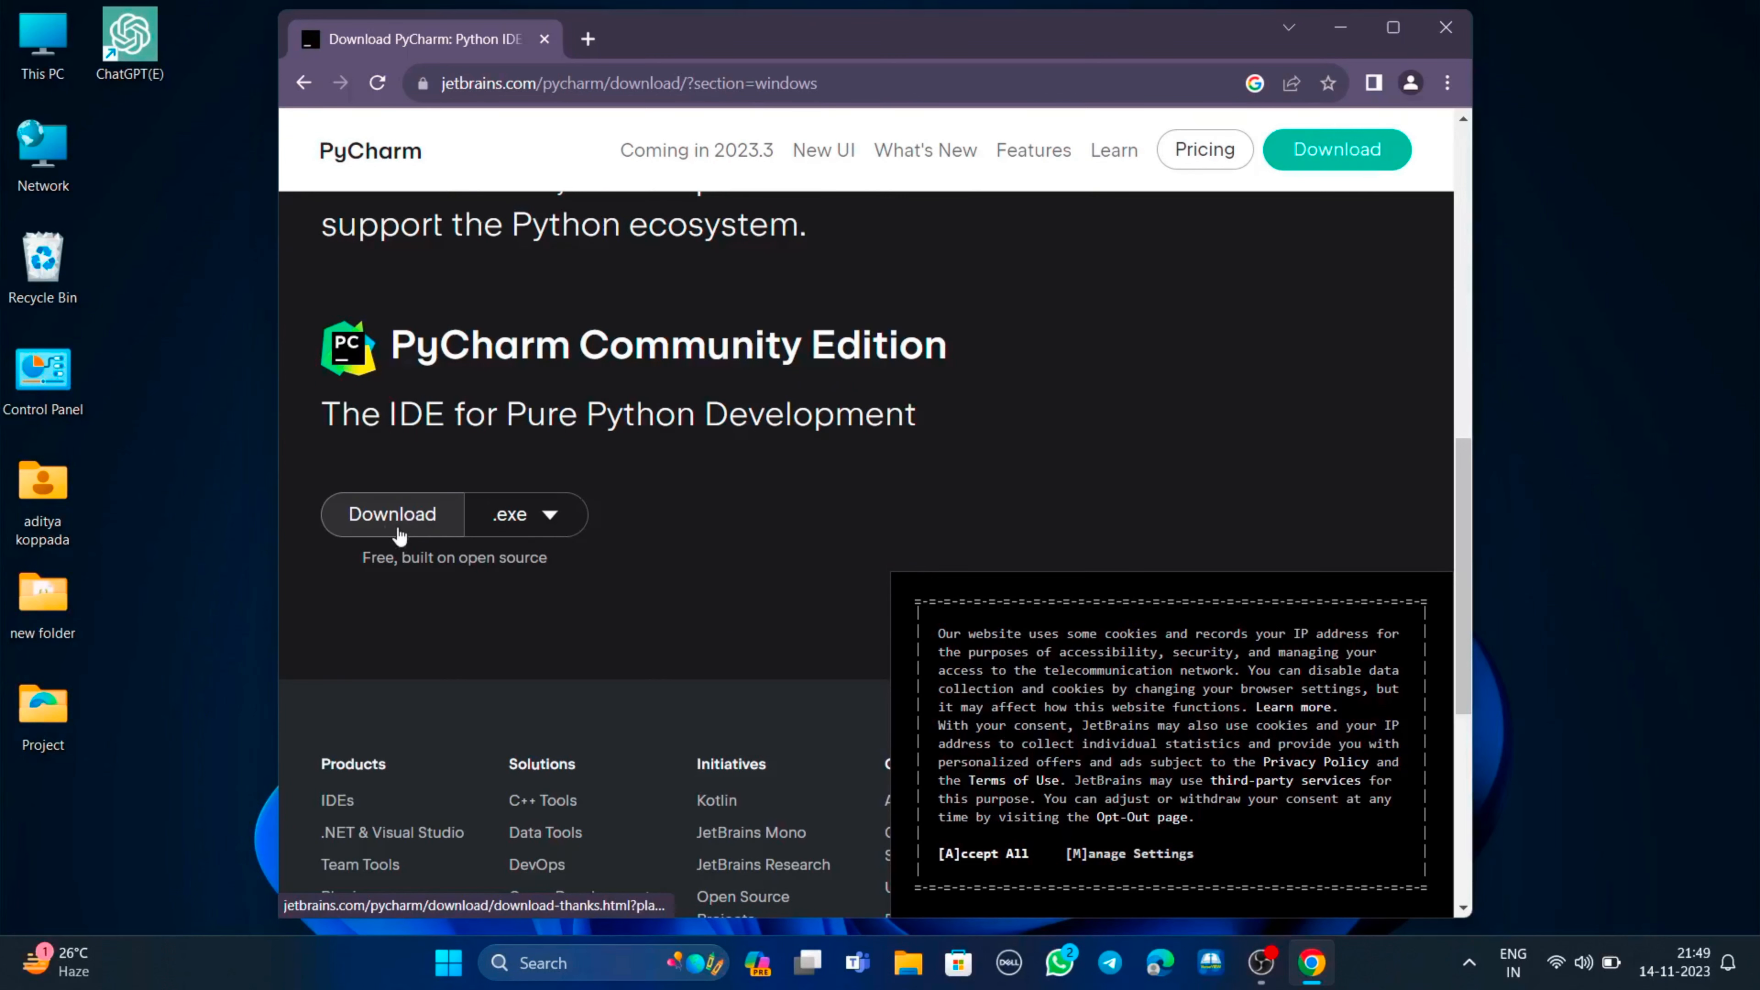
left_click(405, 531)
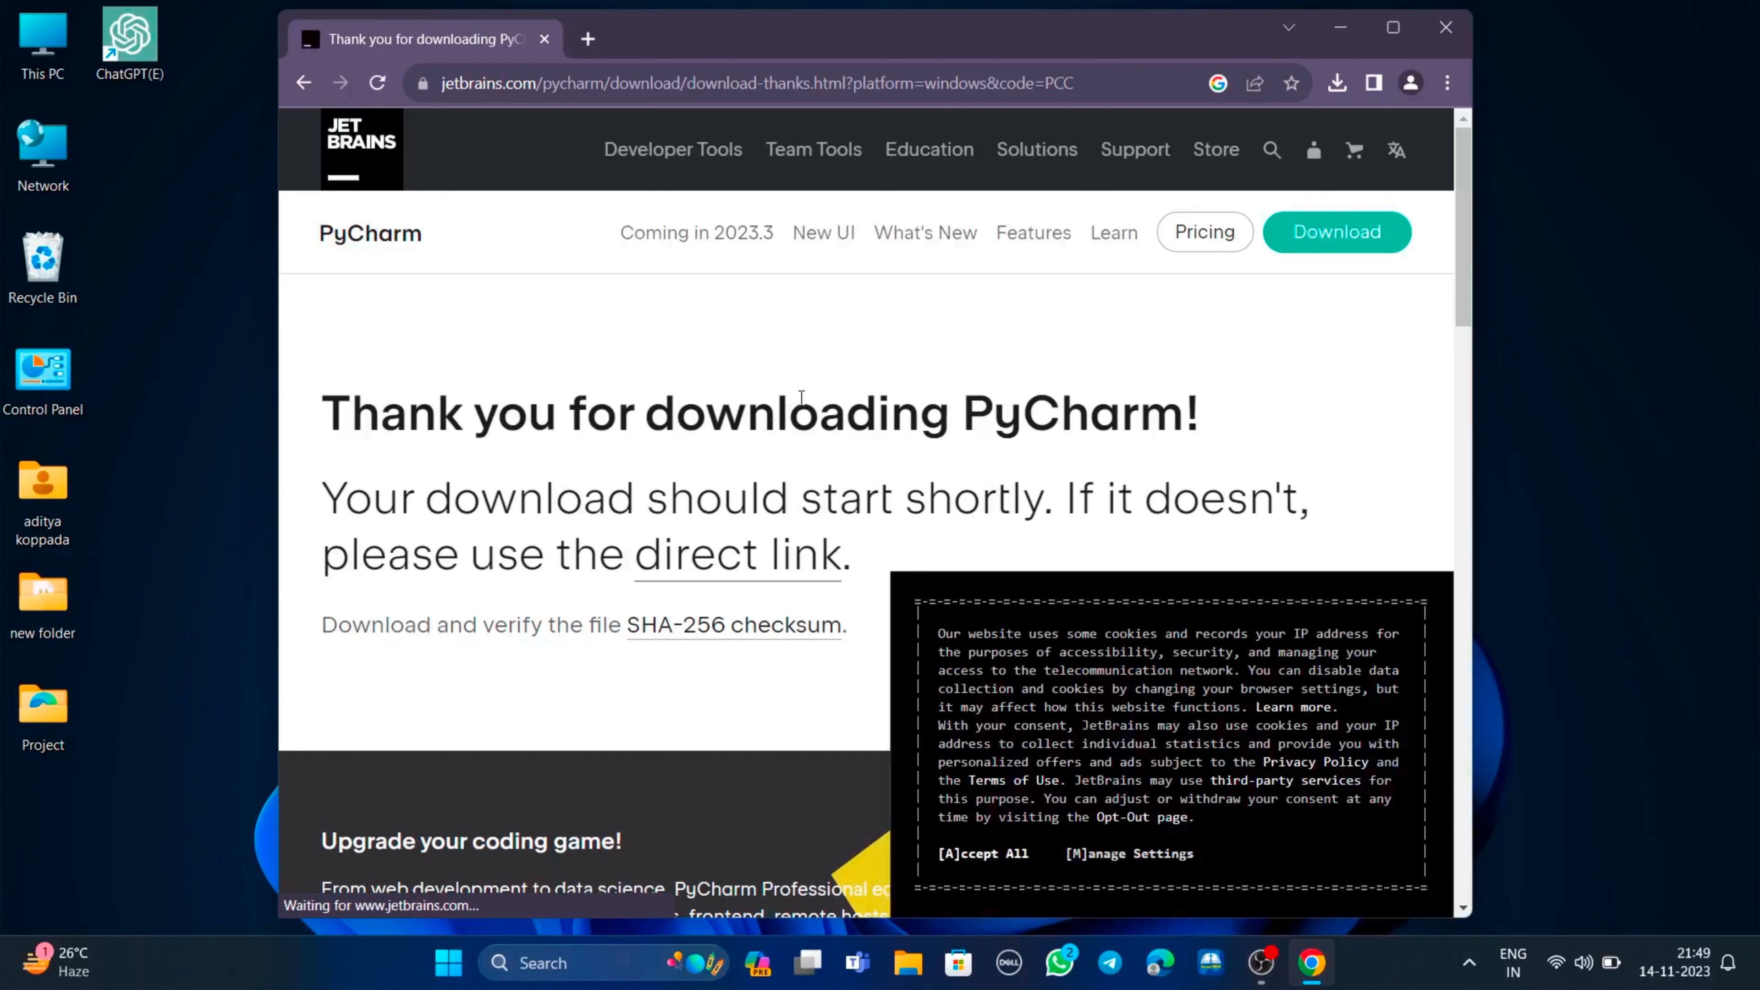
left_click(1336, 82)
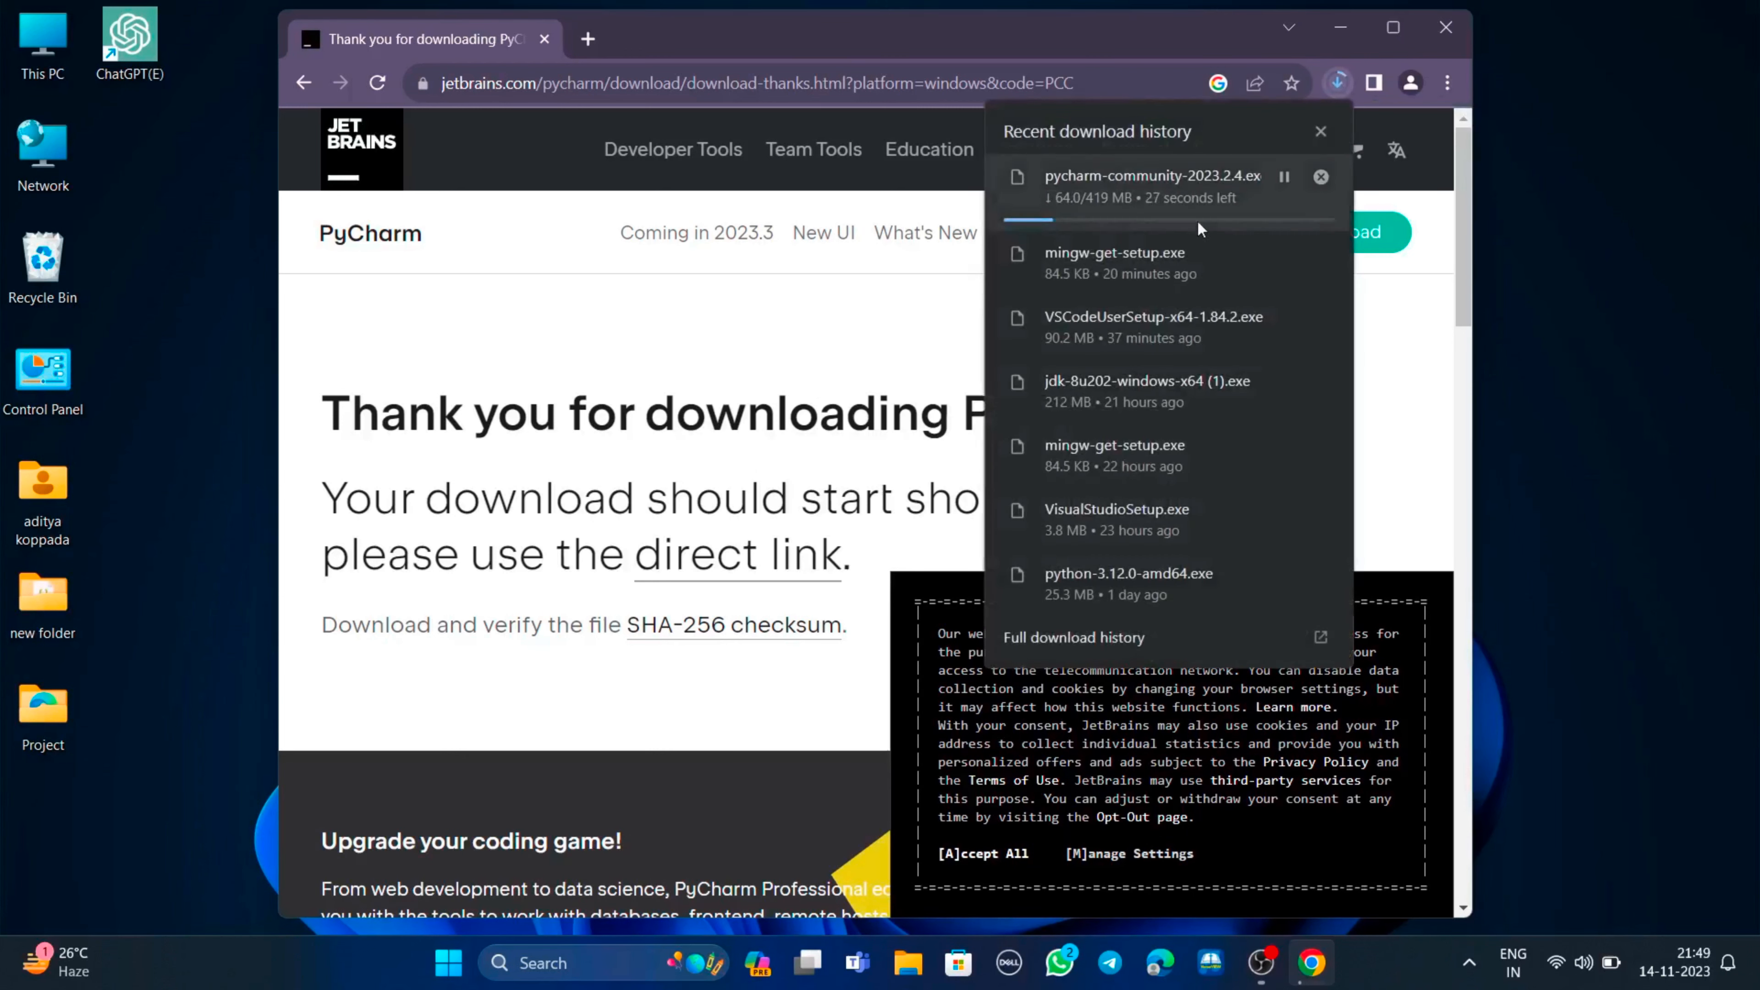
left_click(915, 305)
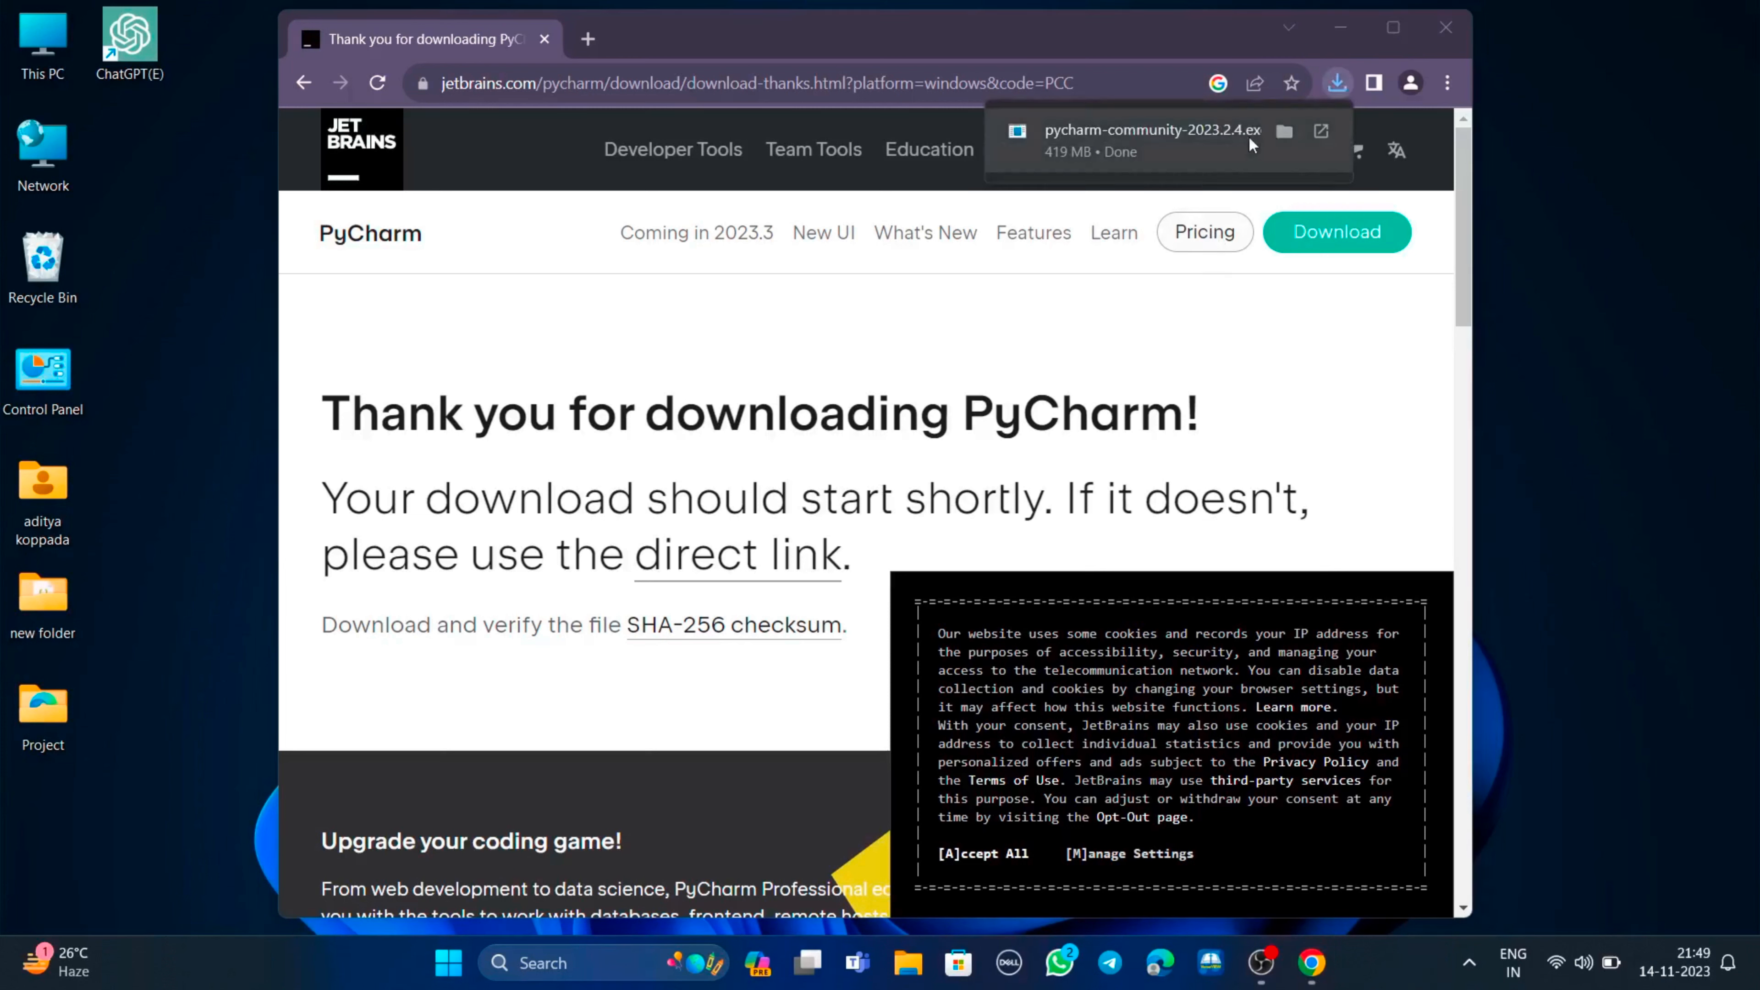
Close the browser and run the pycharm-community-2023.2.4 installer from the Downloads folder, minimizing the file window.
left_click(1285, 131)
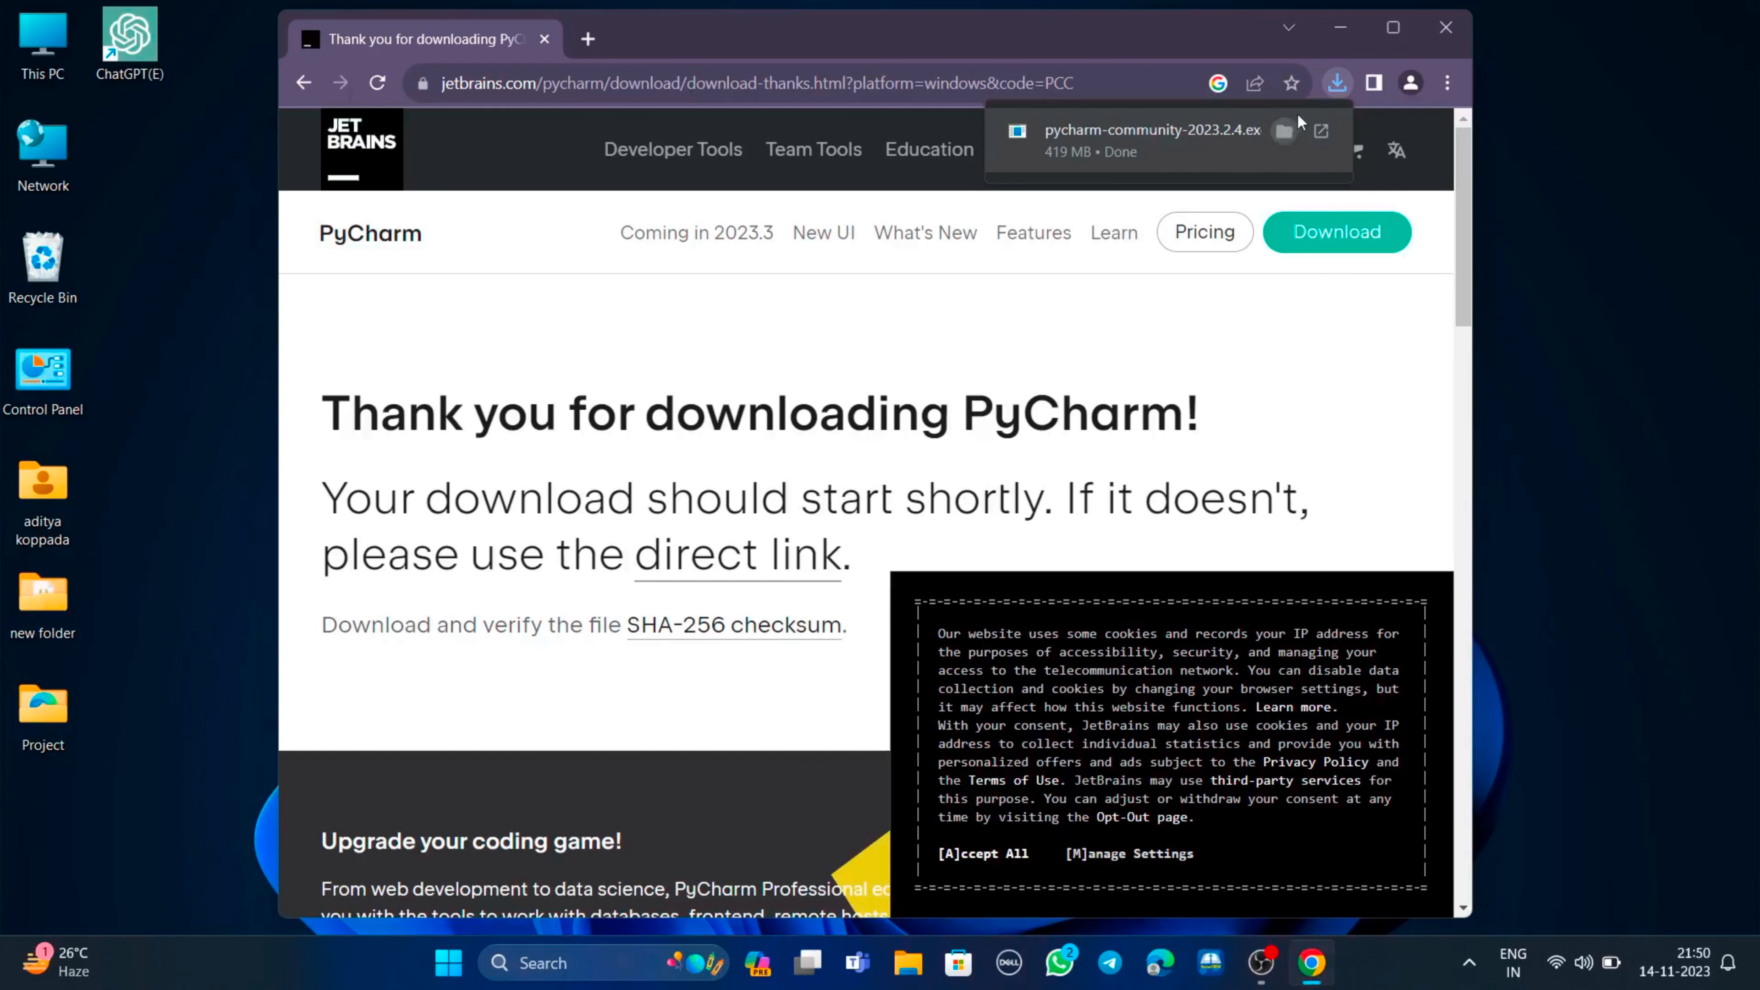
left_click(1444, 34)
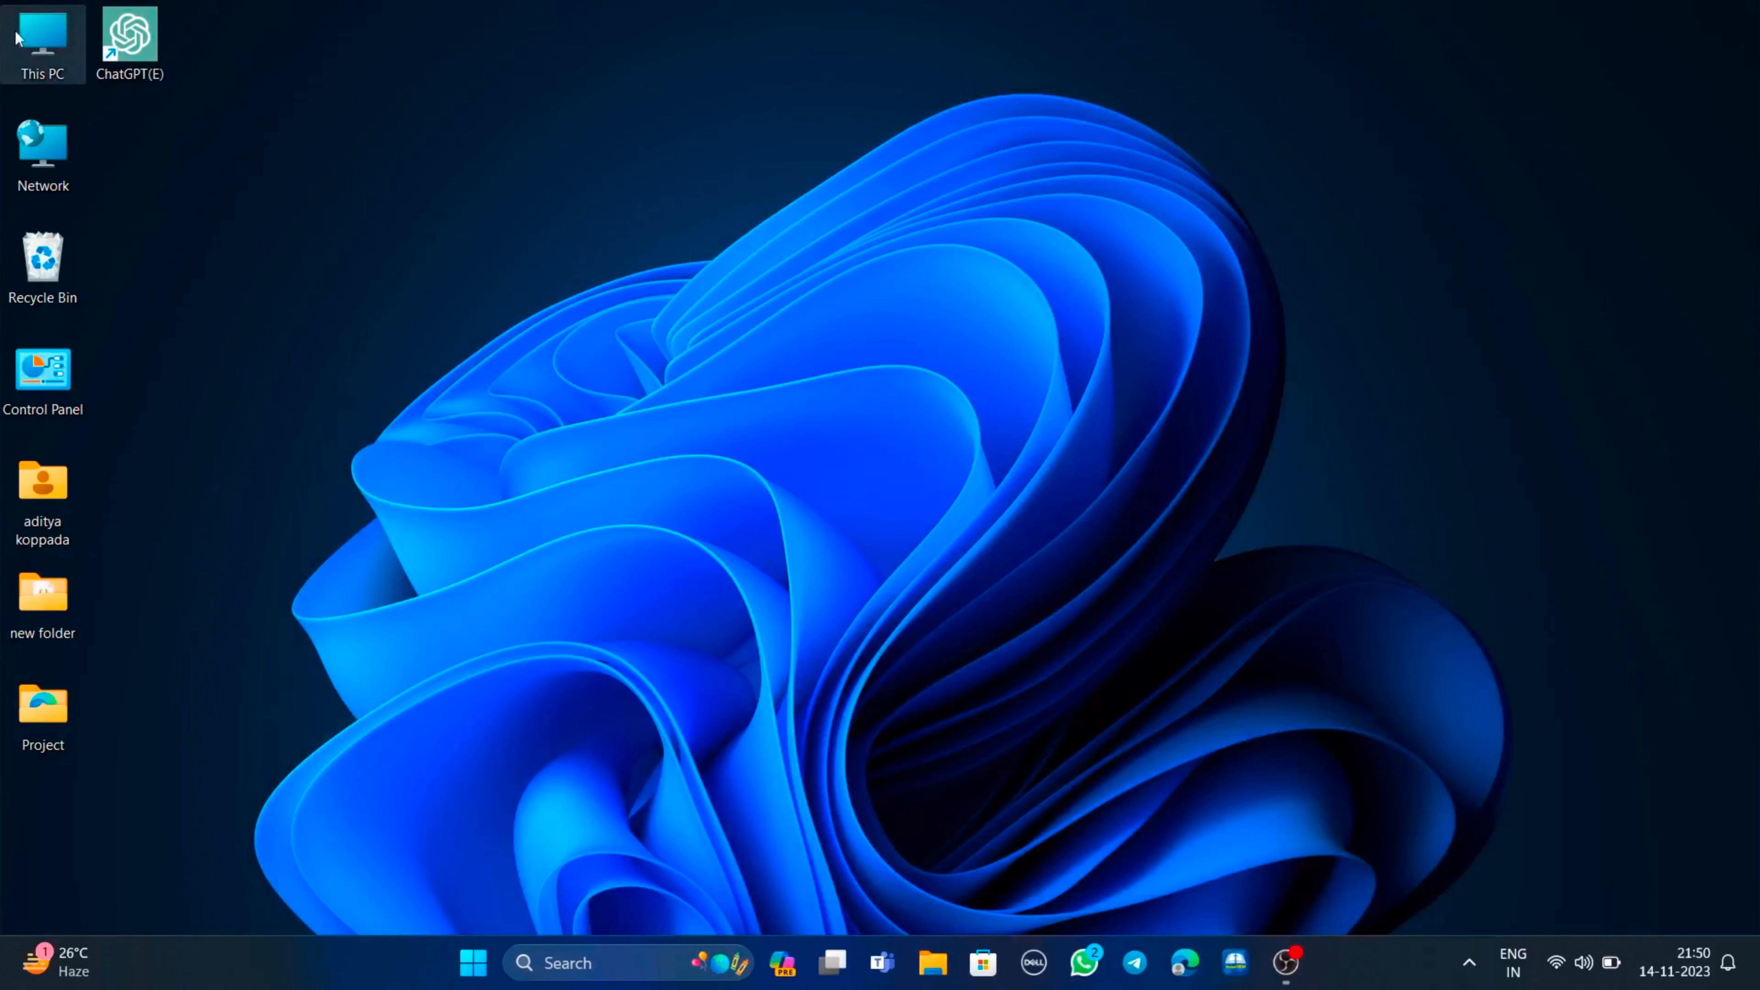
double_click(31, 41)
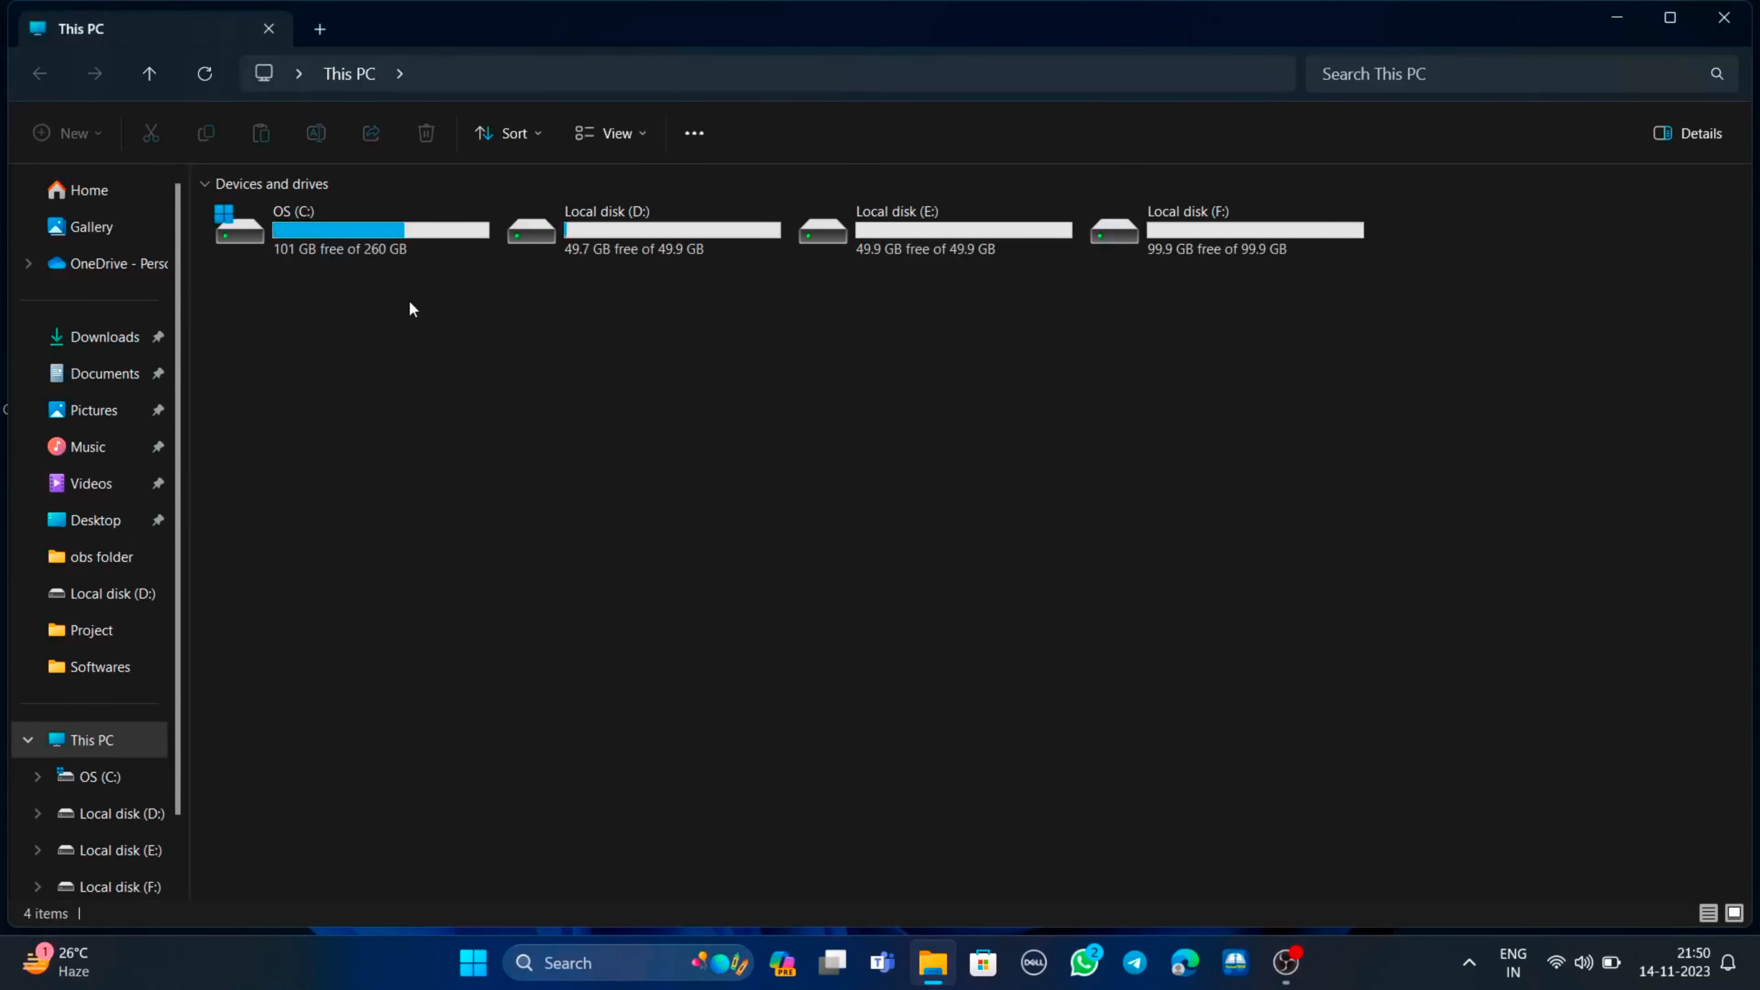
left_click(120, 345)
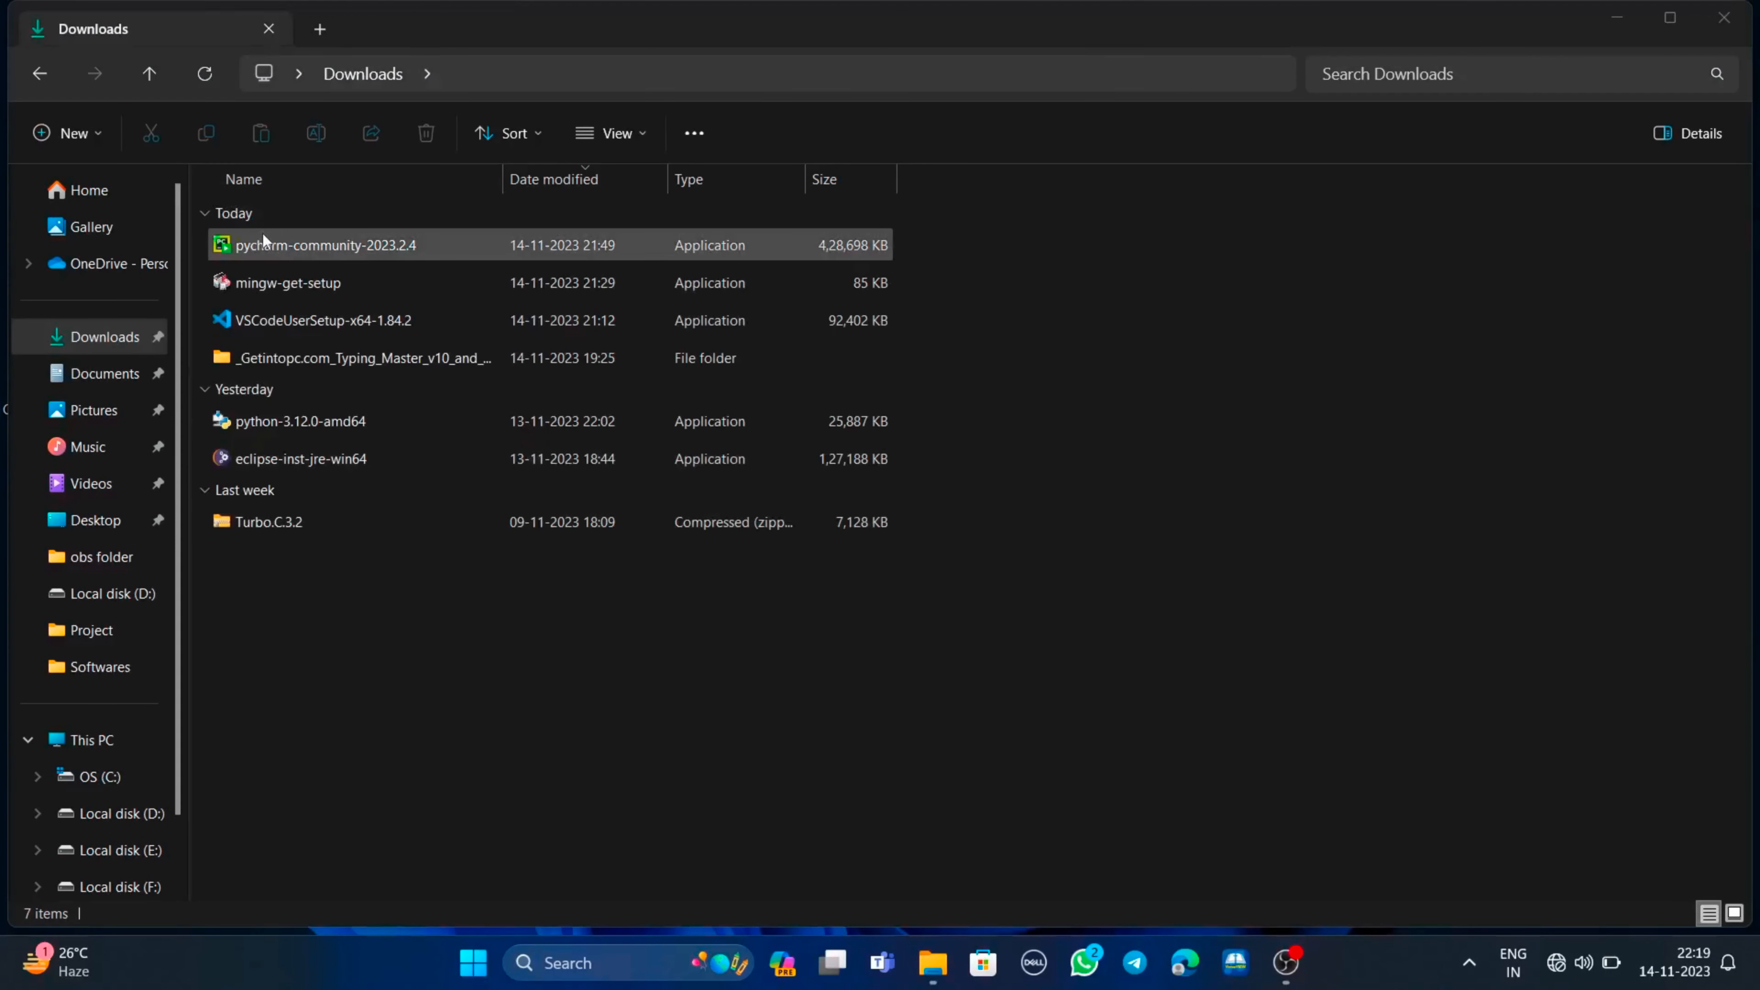
double_click(278, 245)
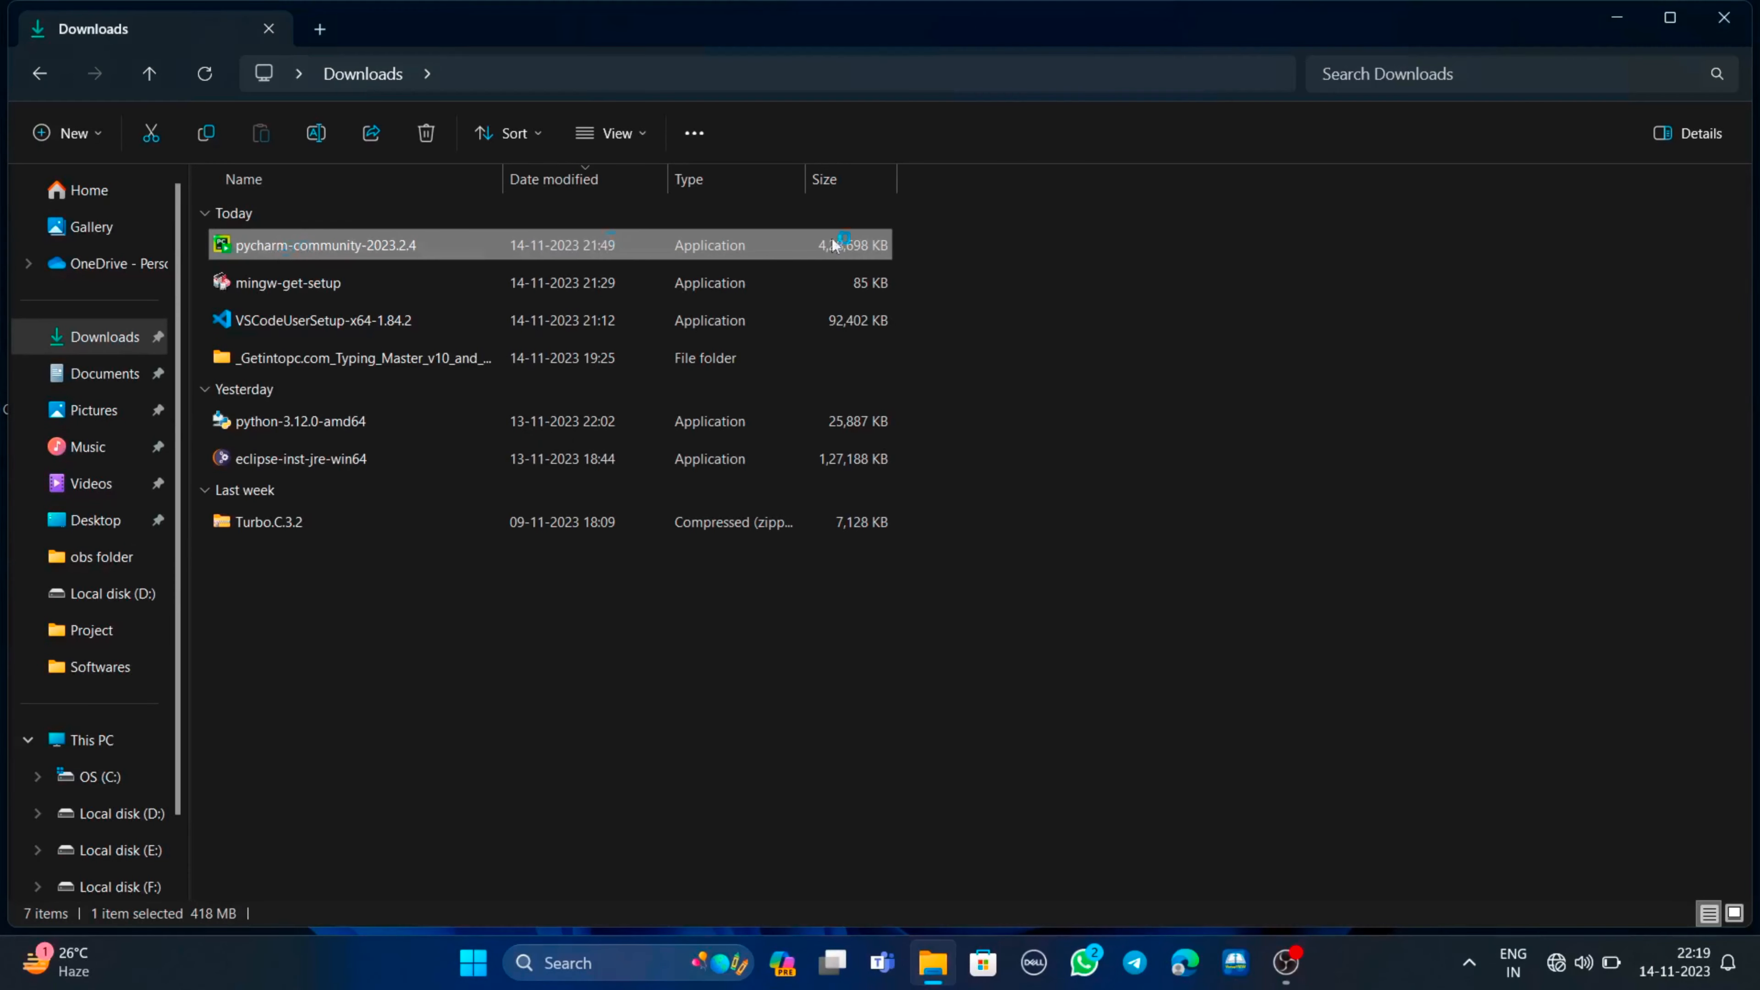
left_click(1620, 18)
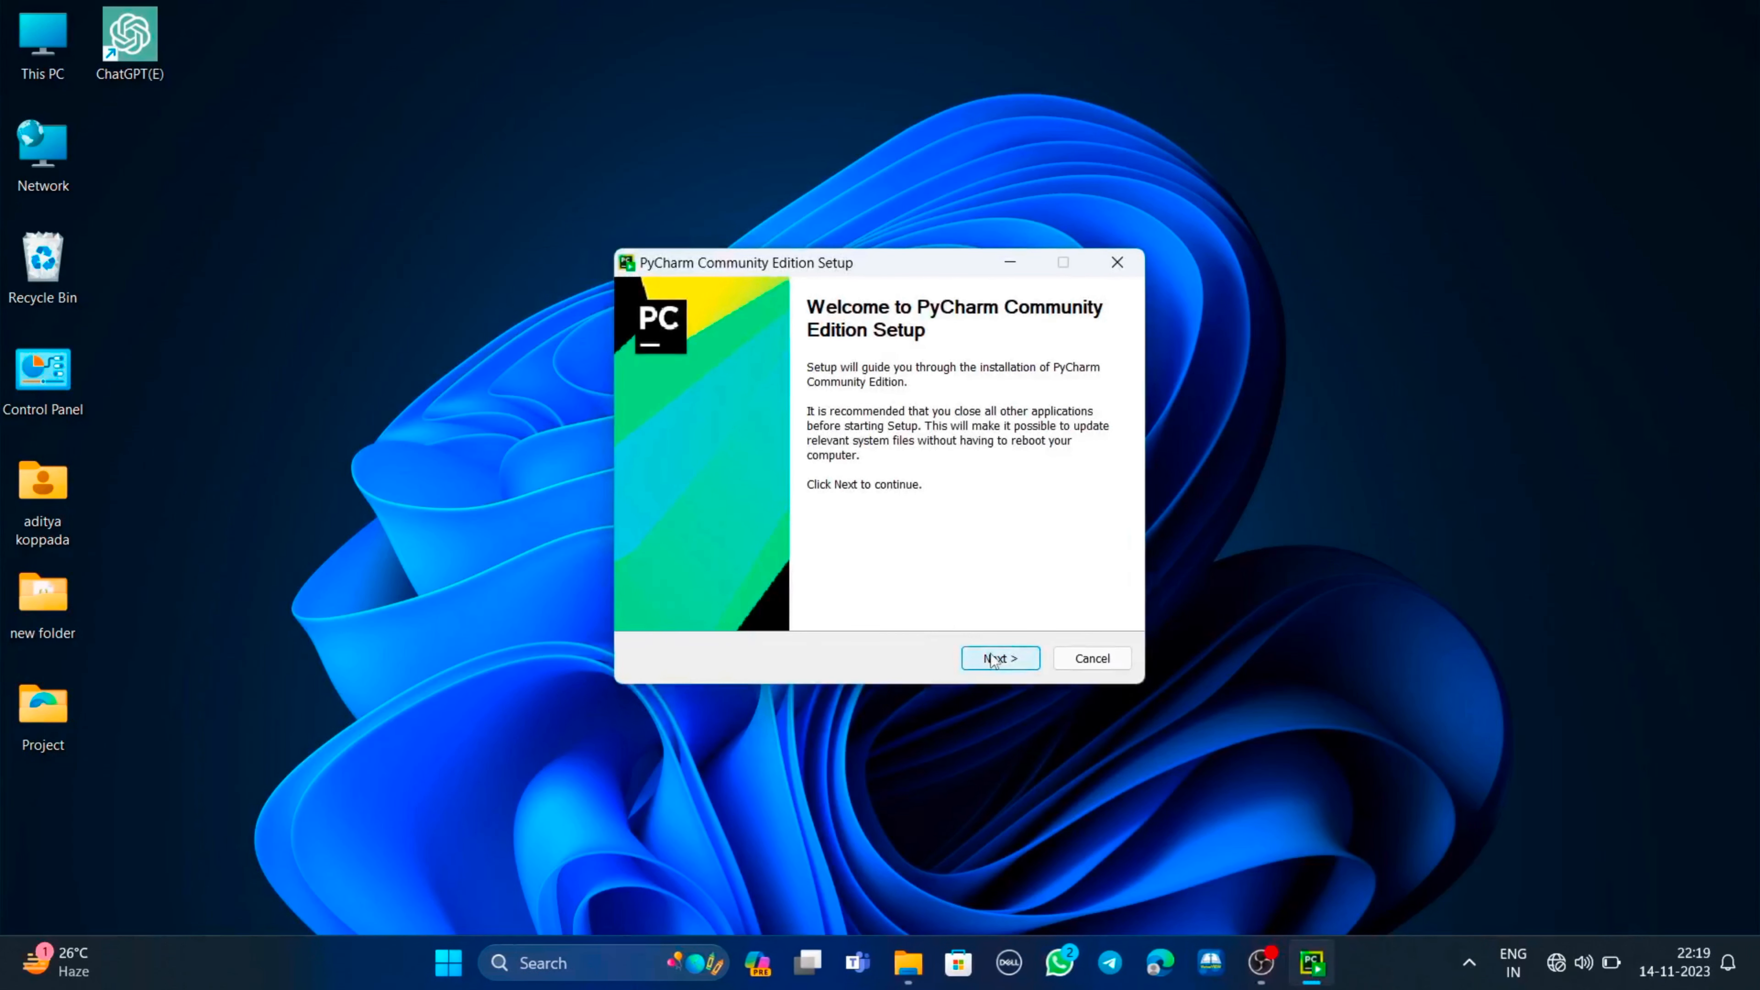
Install PyCharm in the default folder with a desktop shortcut, the "Open Folder as Project" context option and the JetBrains Start Menu folder.
left_click(998, 660)
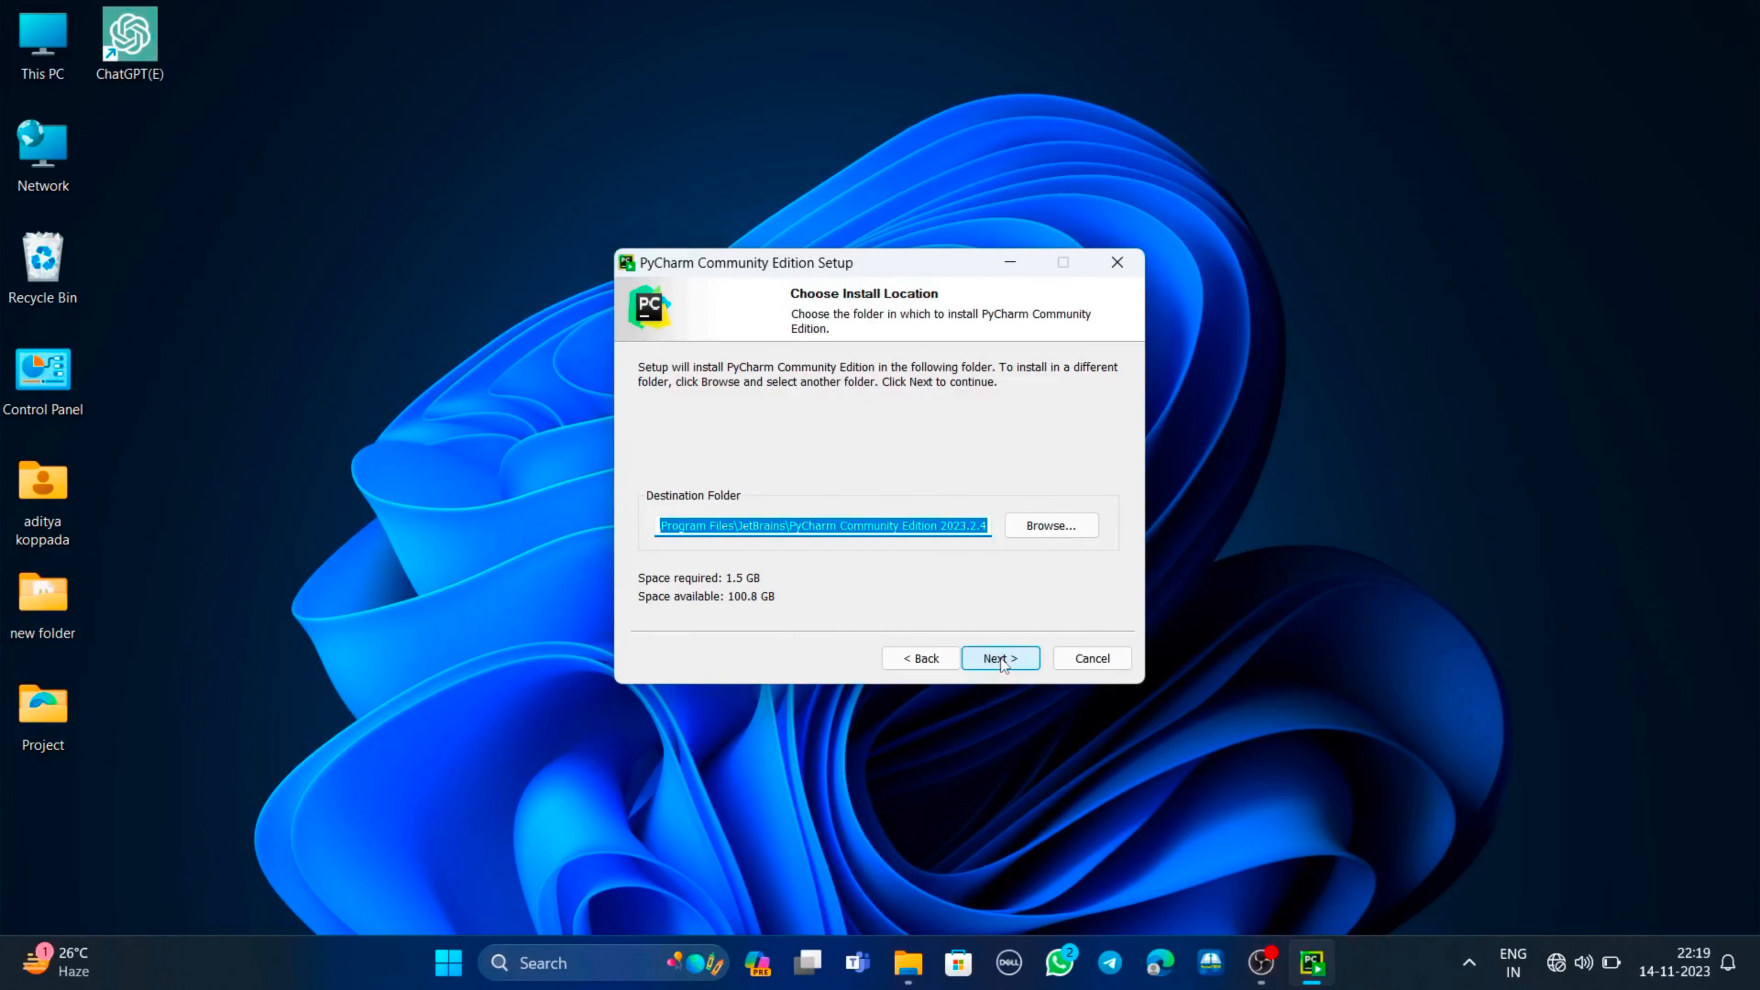
left_click(1001, 659)
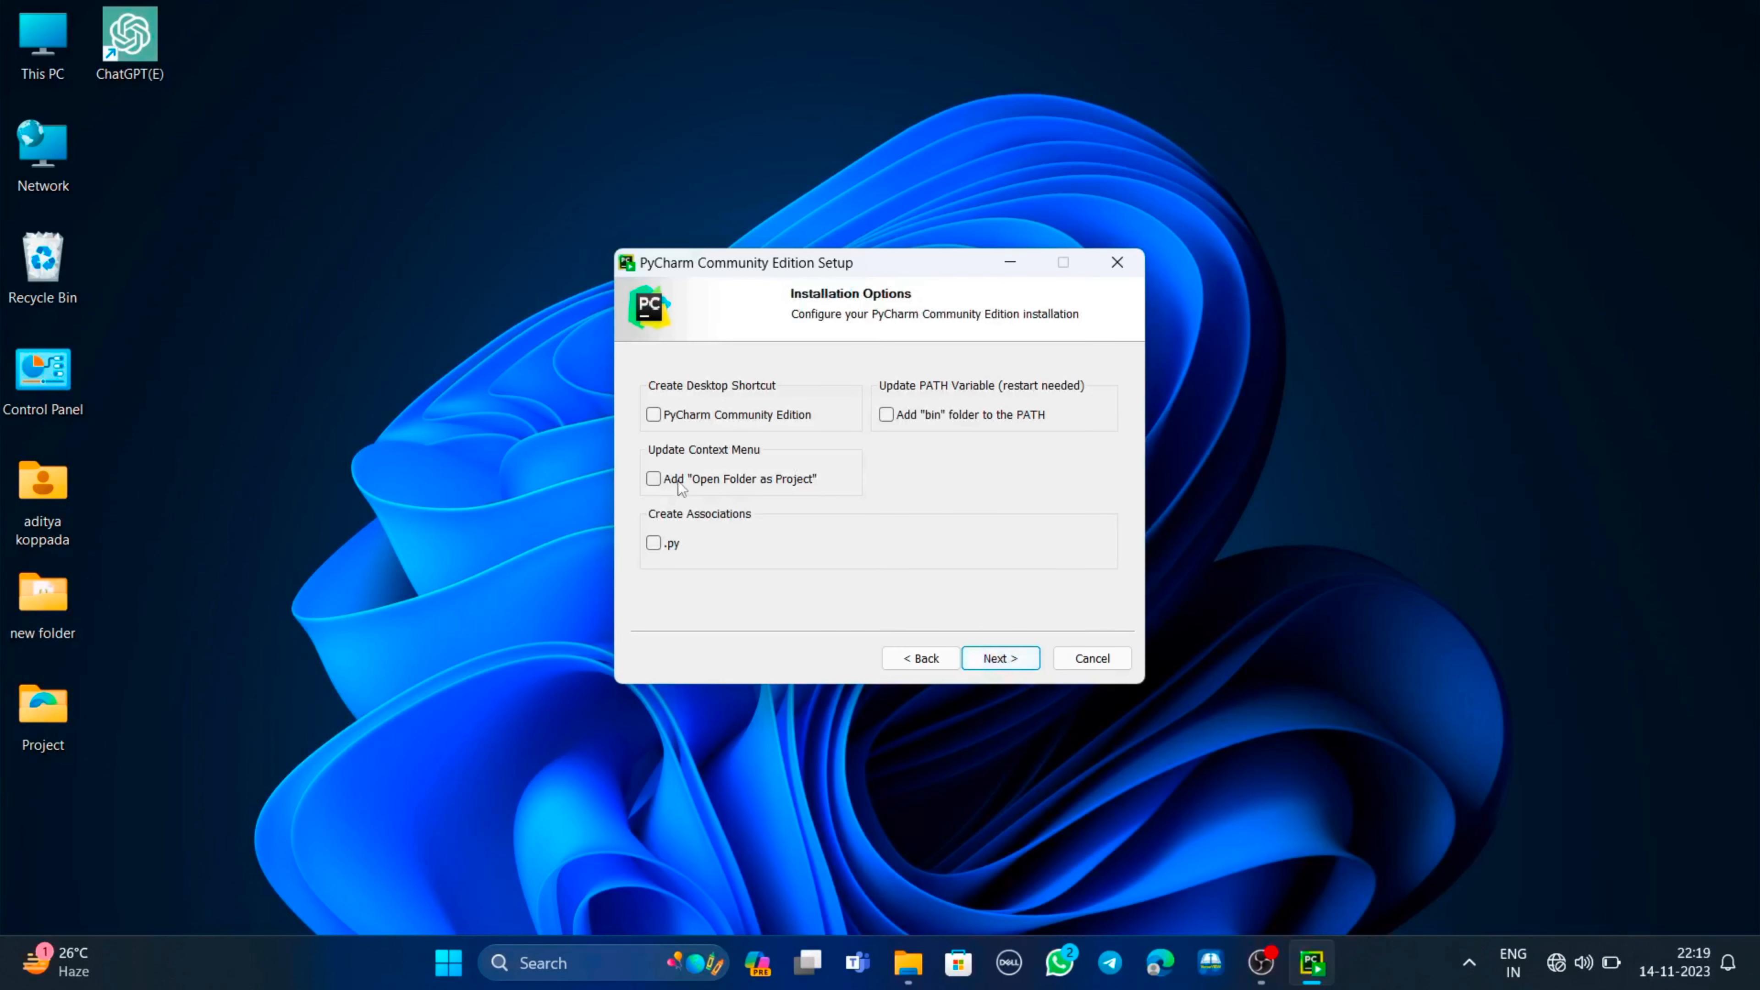
left_click(681, 488)
left_click(695, 415)
left_click(976, 666)
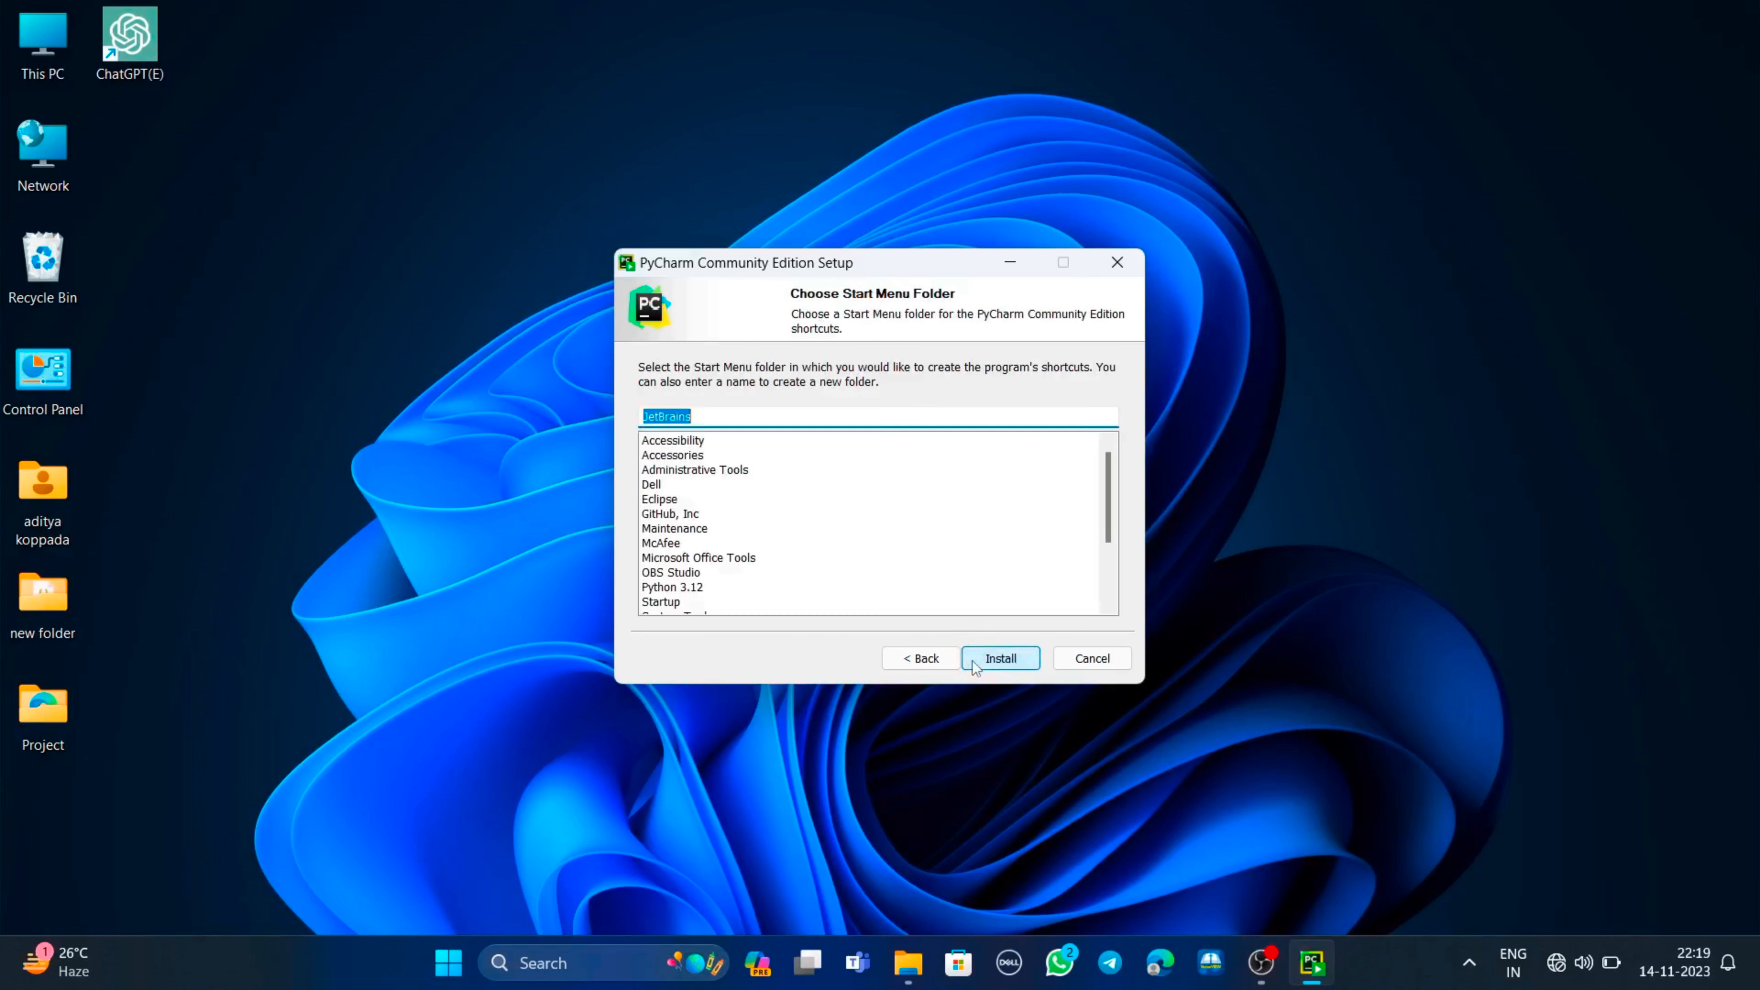
left_click(988, 660)
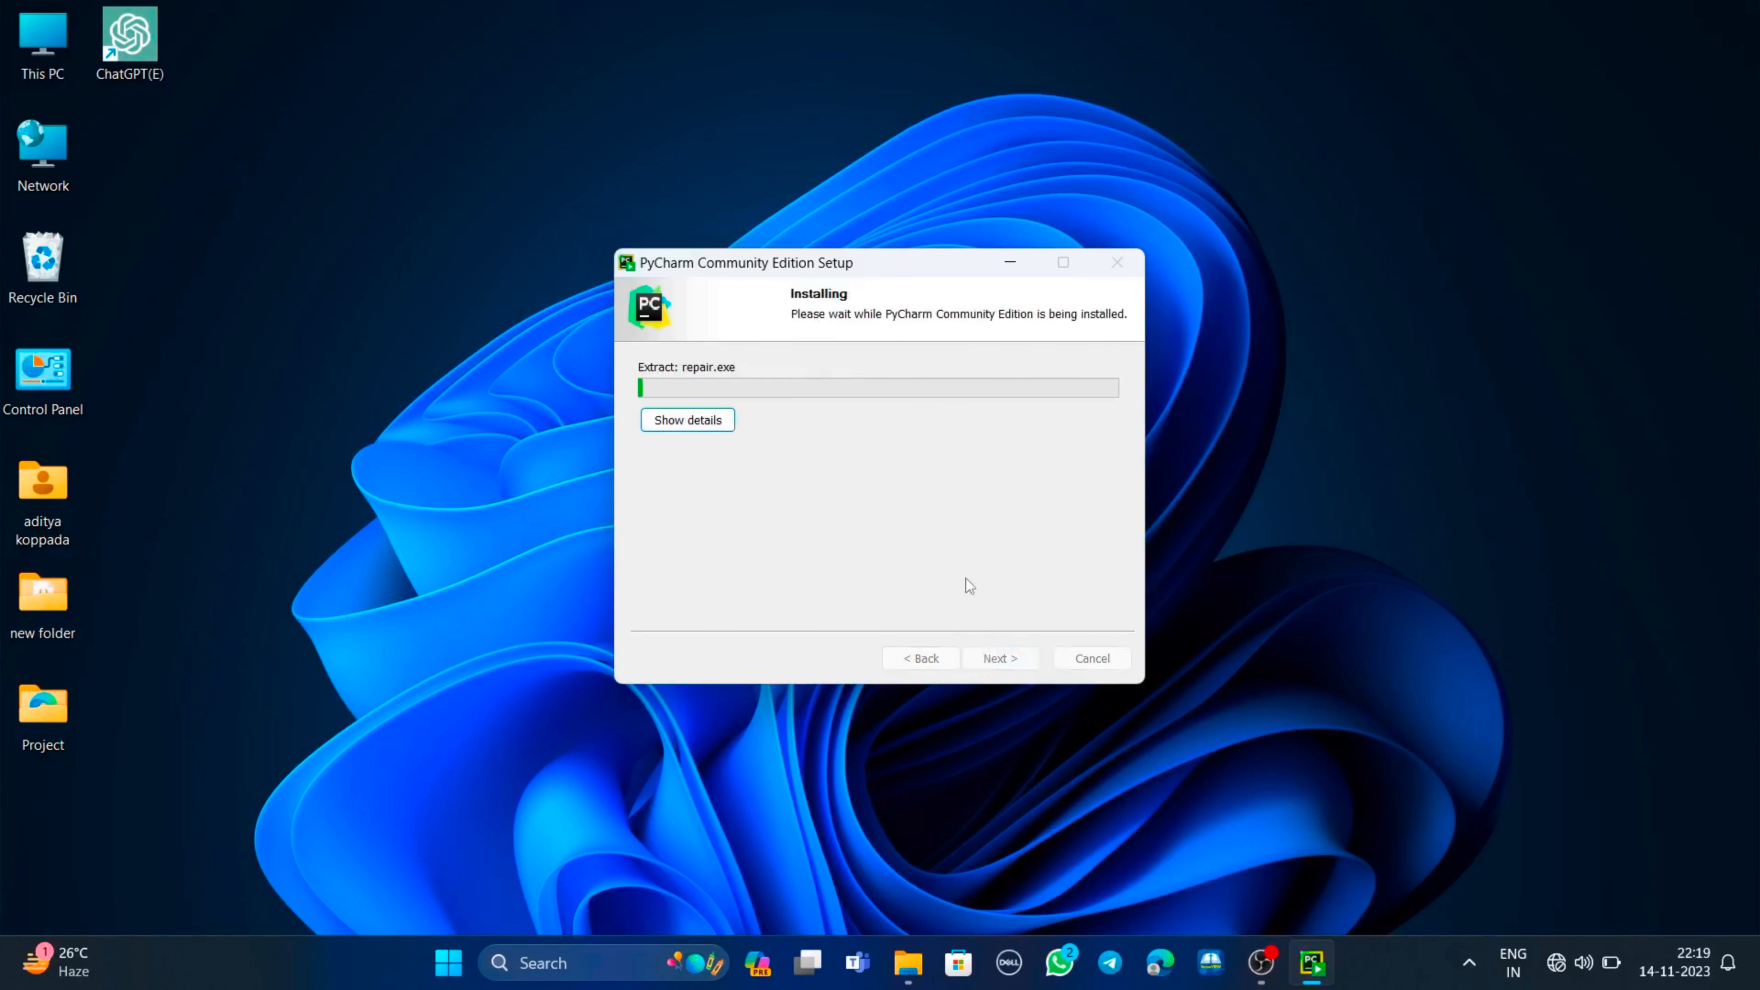
Finish the setup with the option to run PyCharm Community Edition enabled.
left_click(1152, 844)
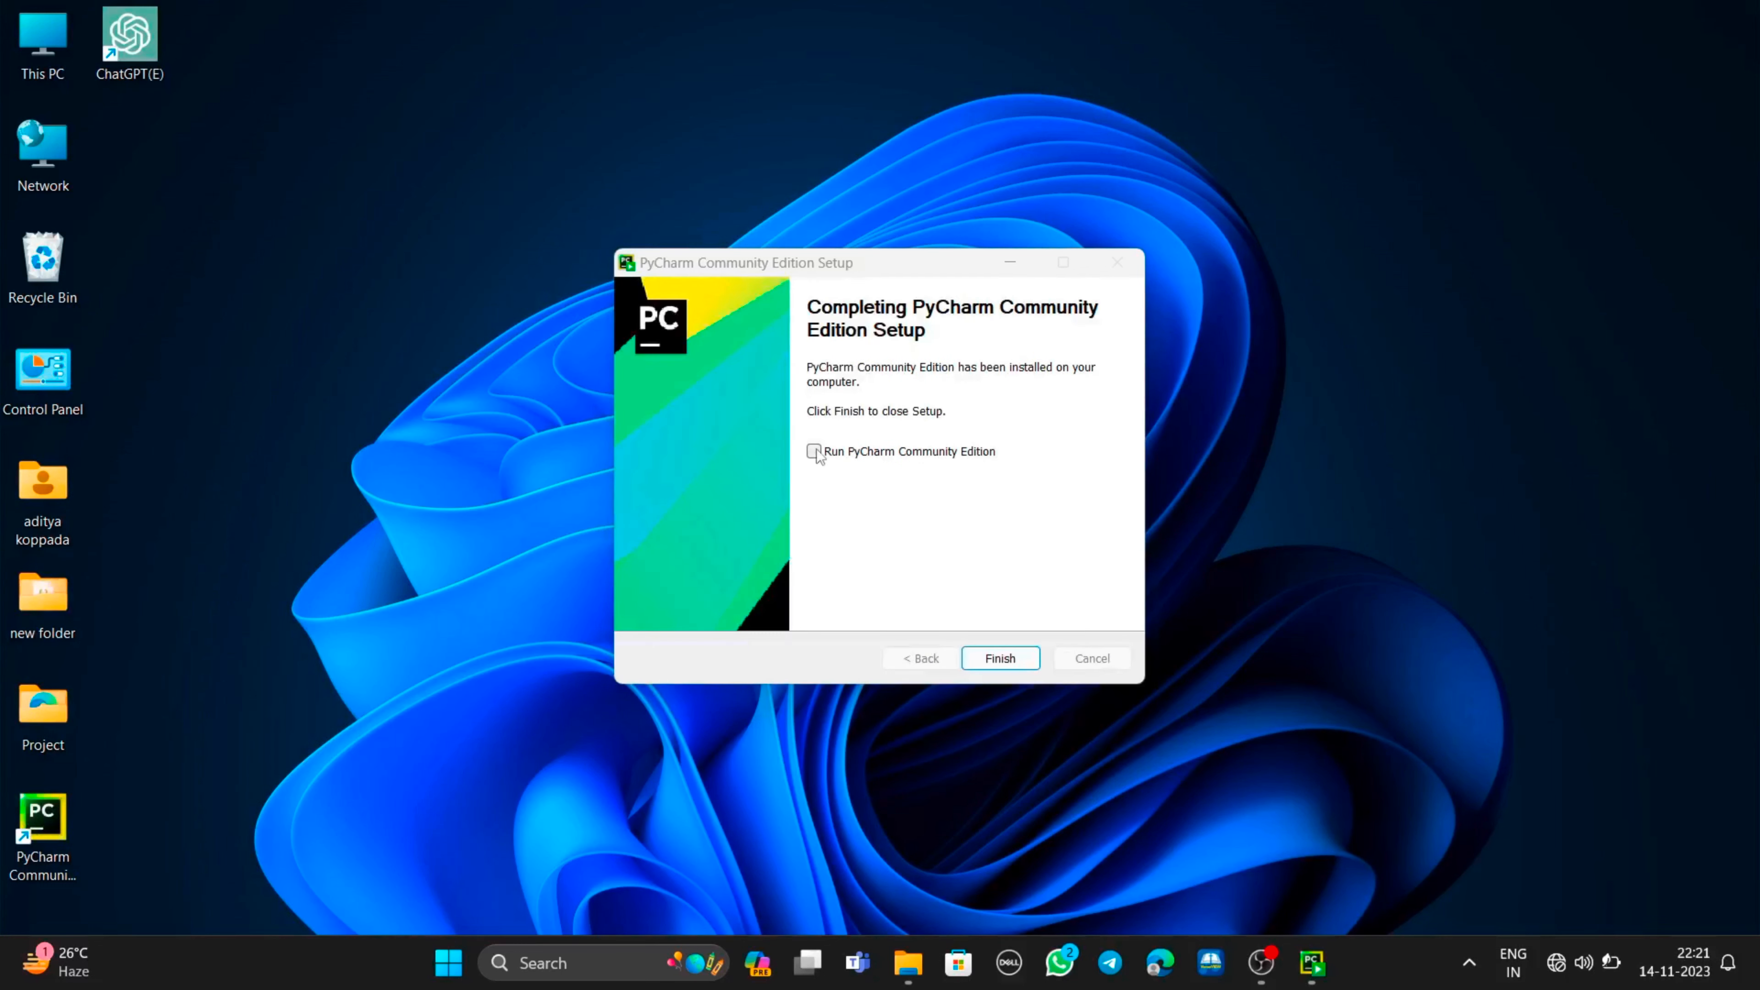
left_click(814, 452)
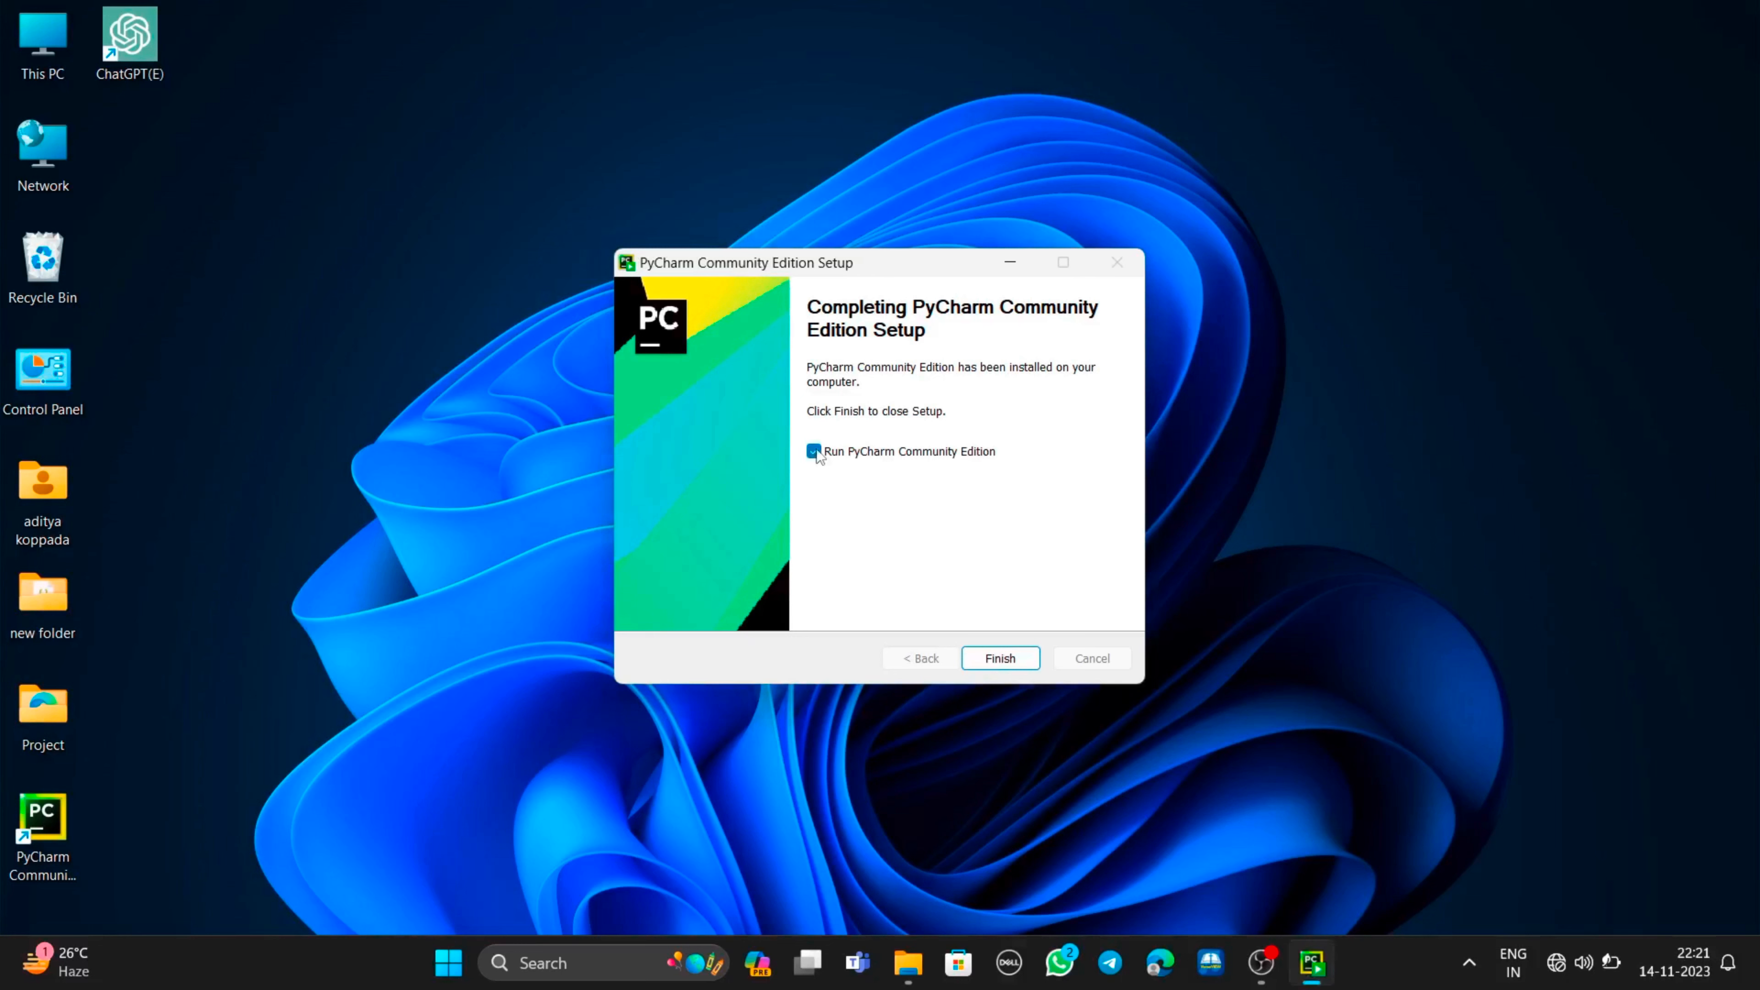
left_click(1002, 660)
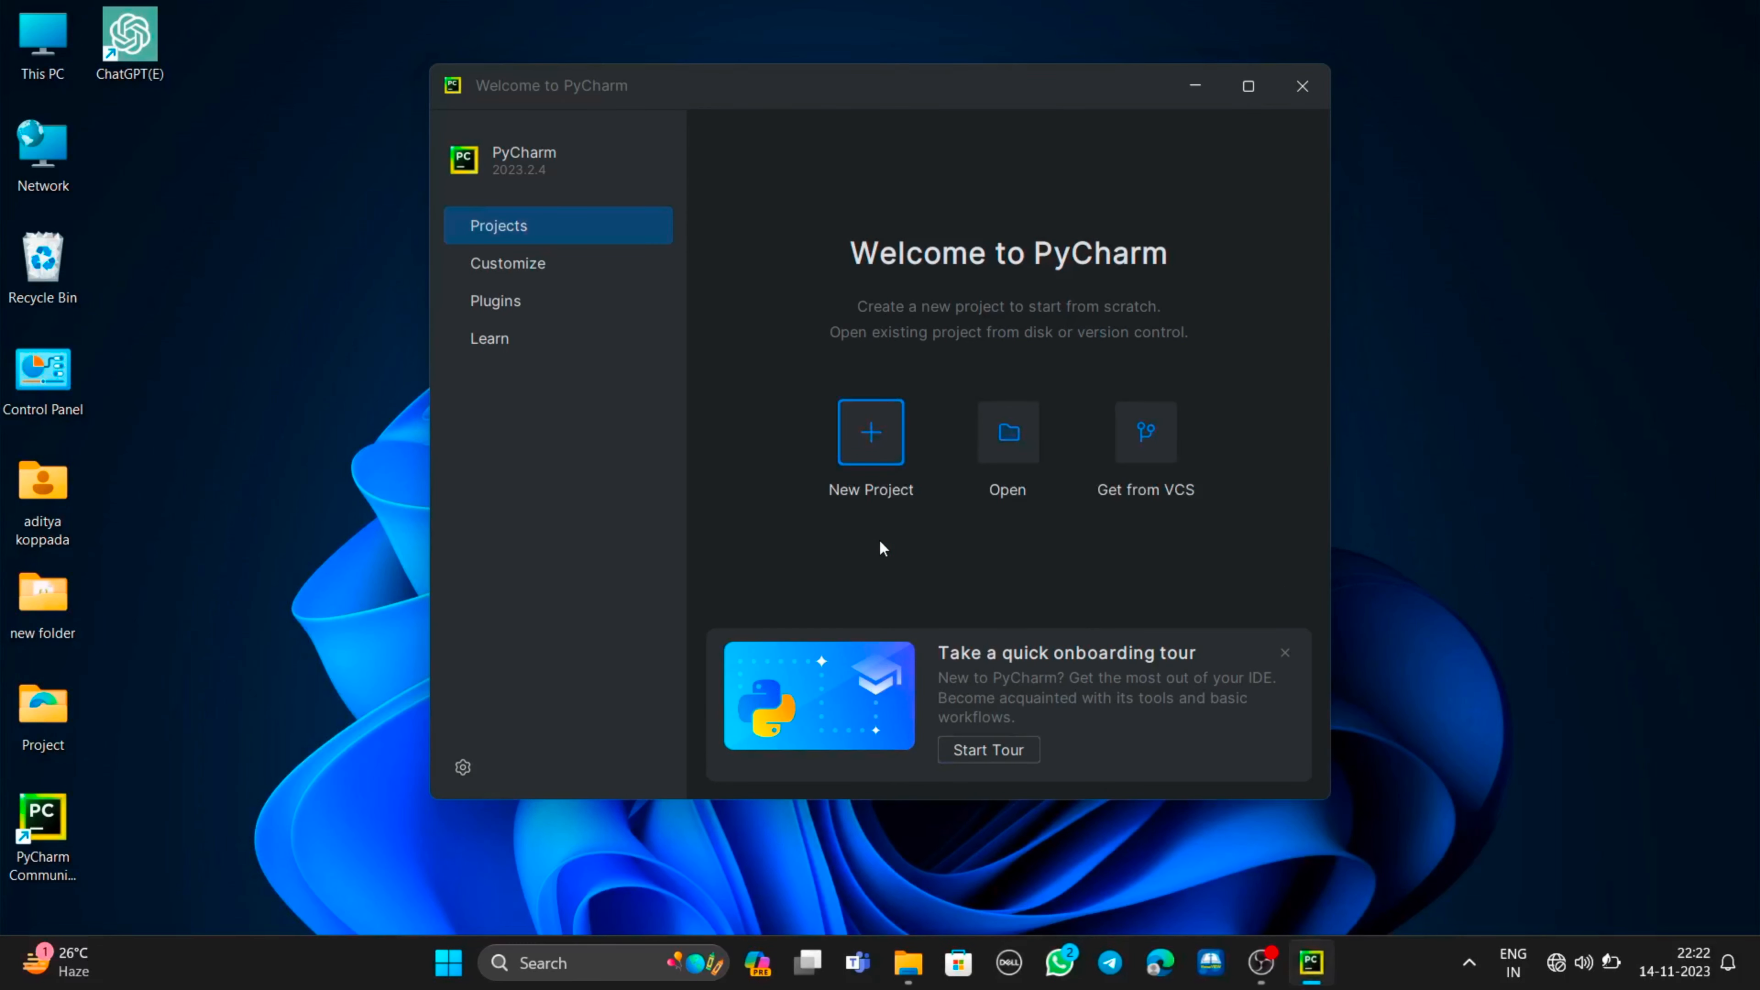
Look through the available color themes in PyCharm's customization settings and return to the projects page.
left_click(514, 278)
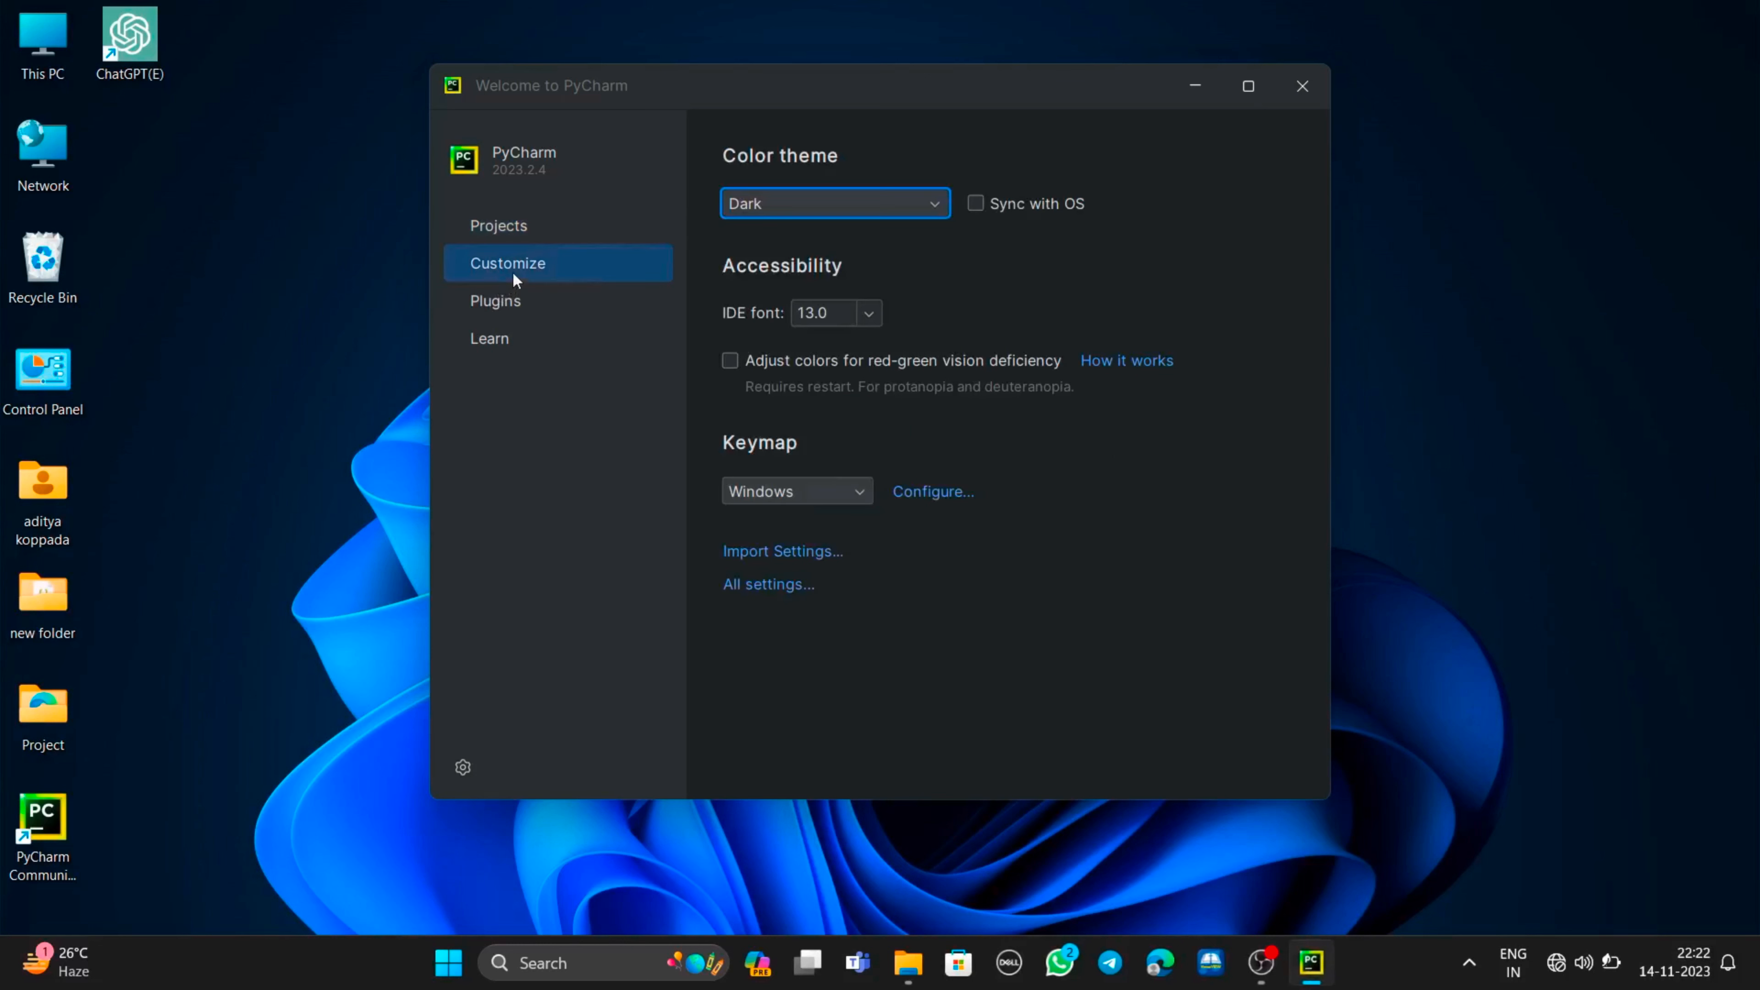
left_click(843, 200)
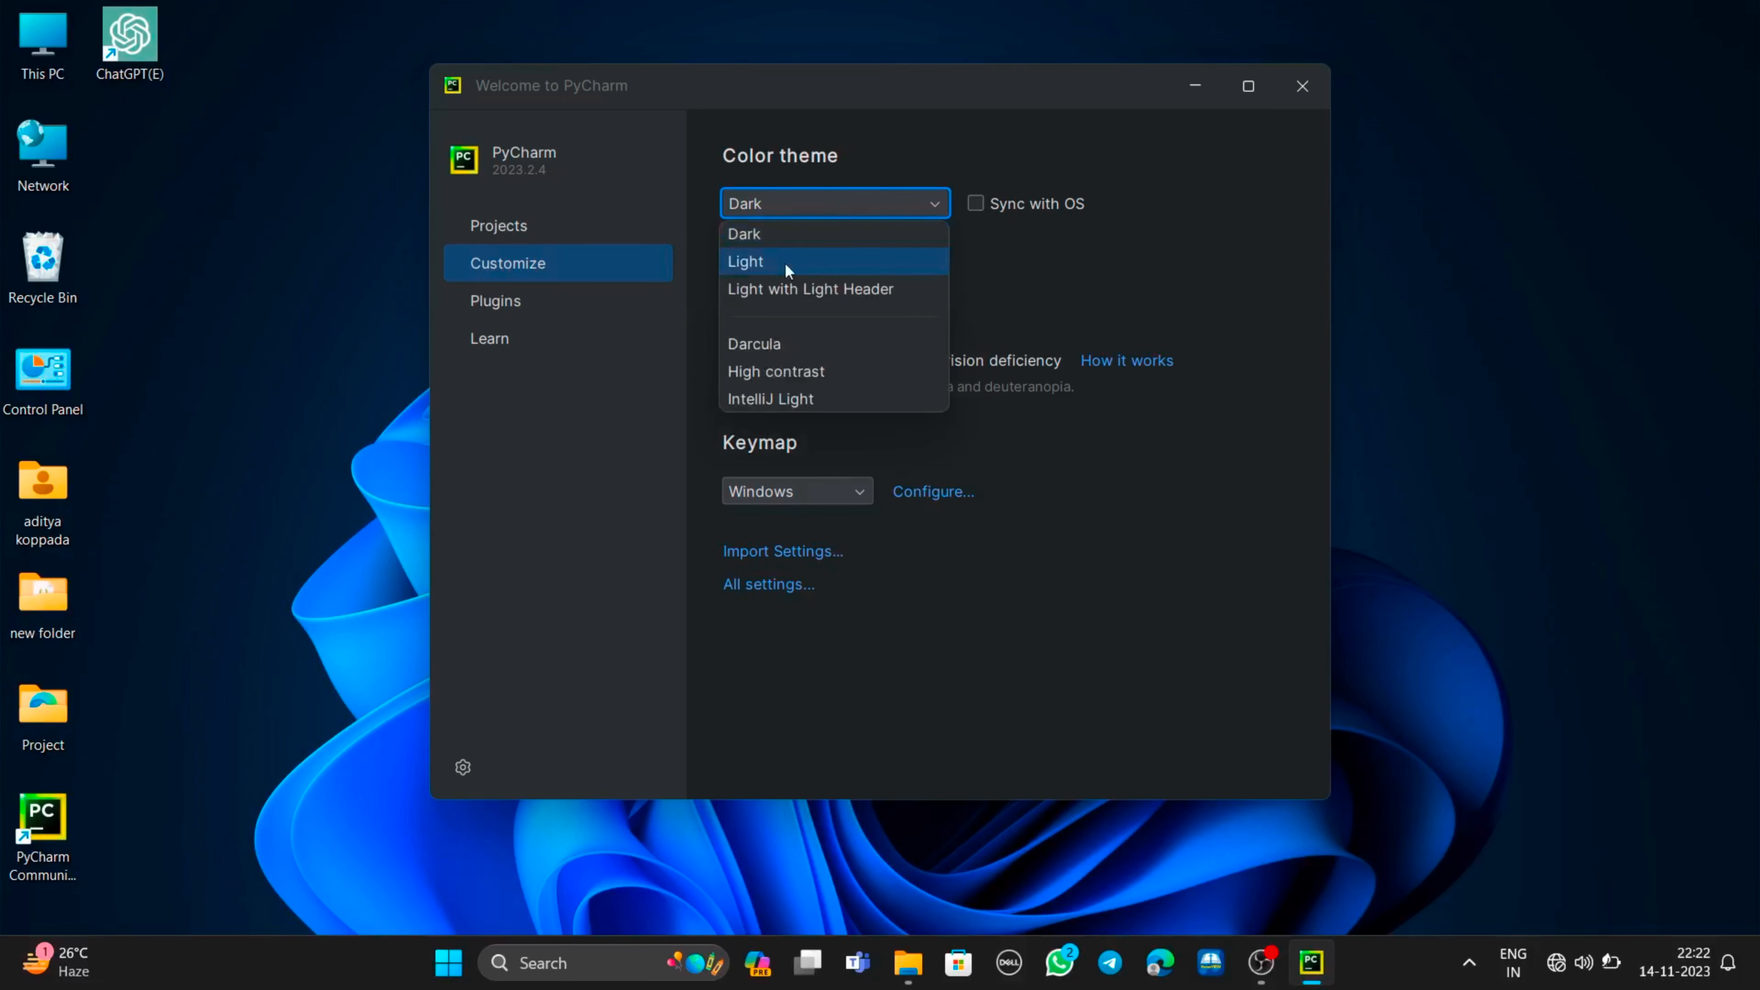
left_click(1123, 323)
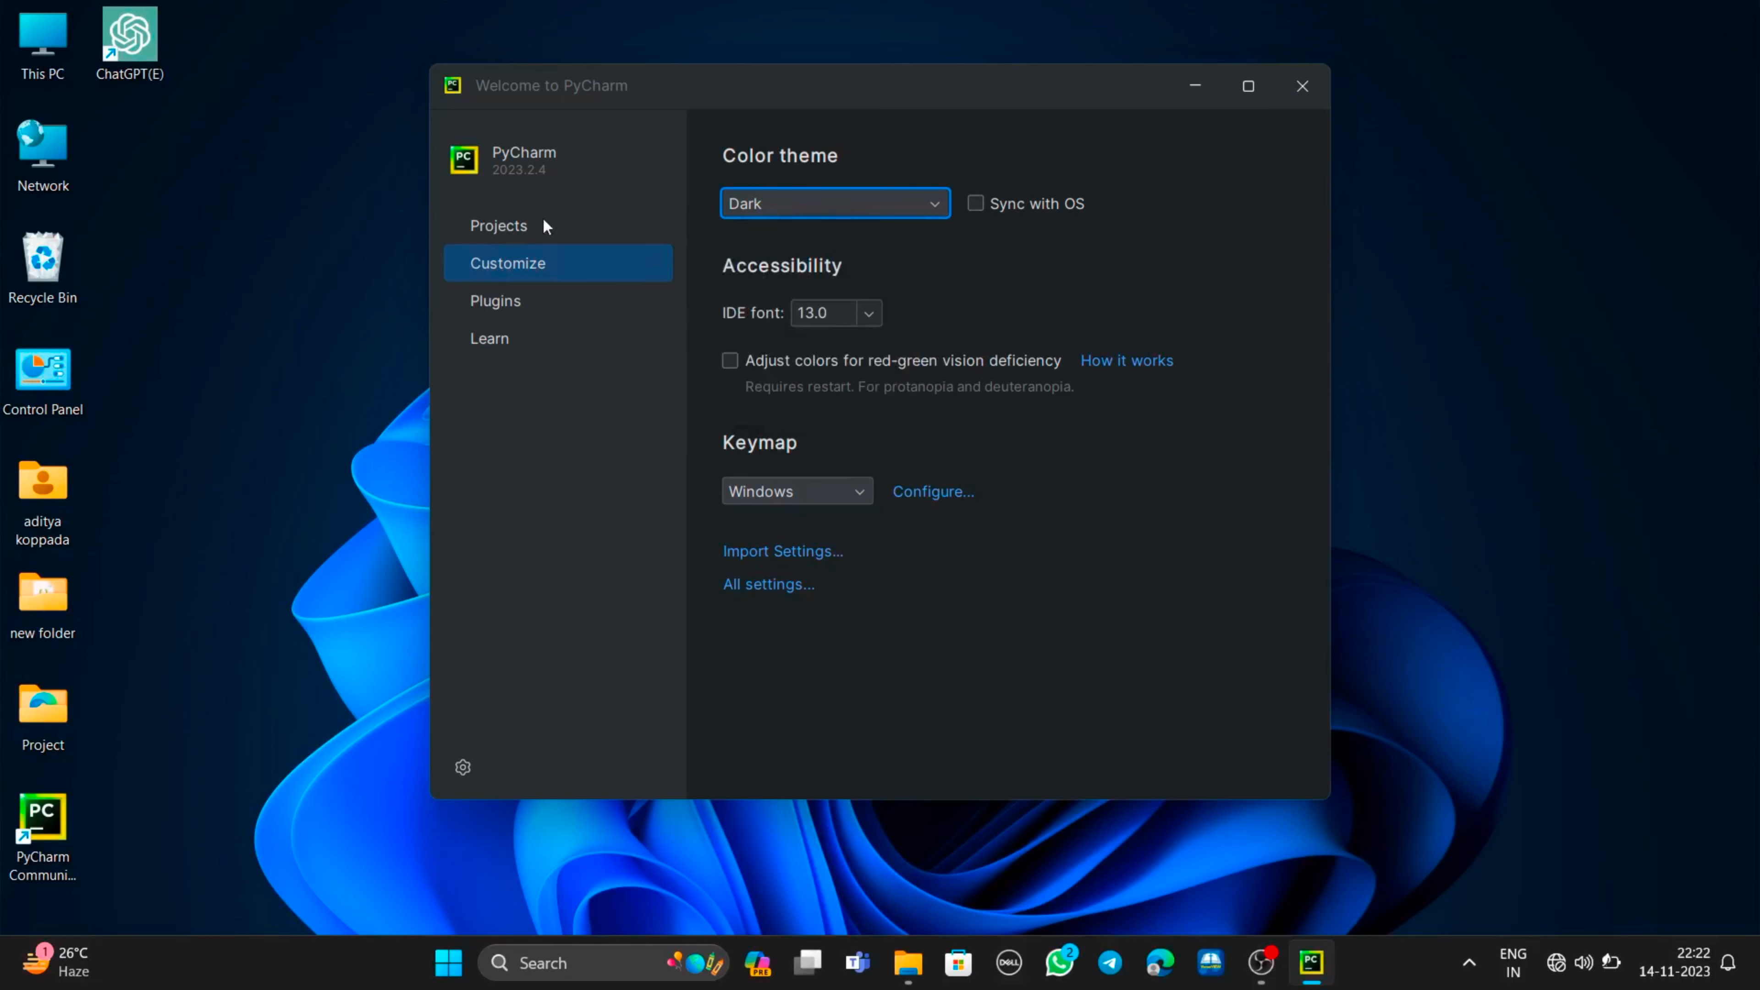
left_click(524, 229)
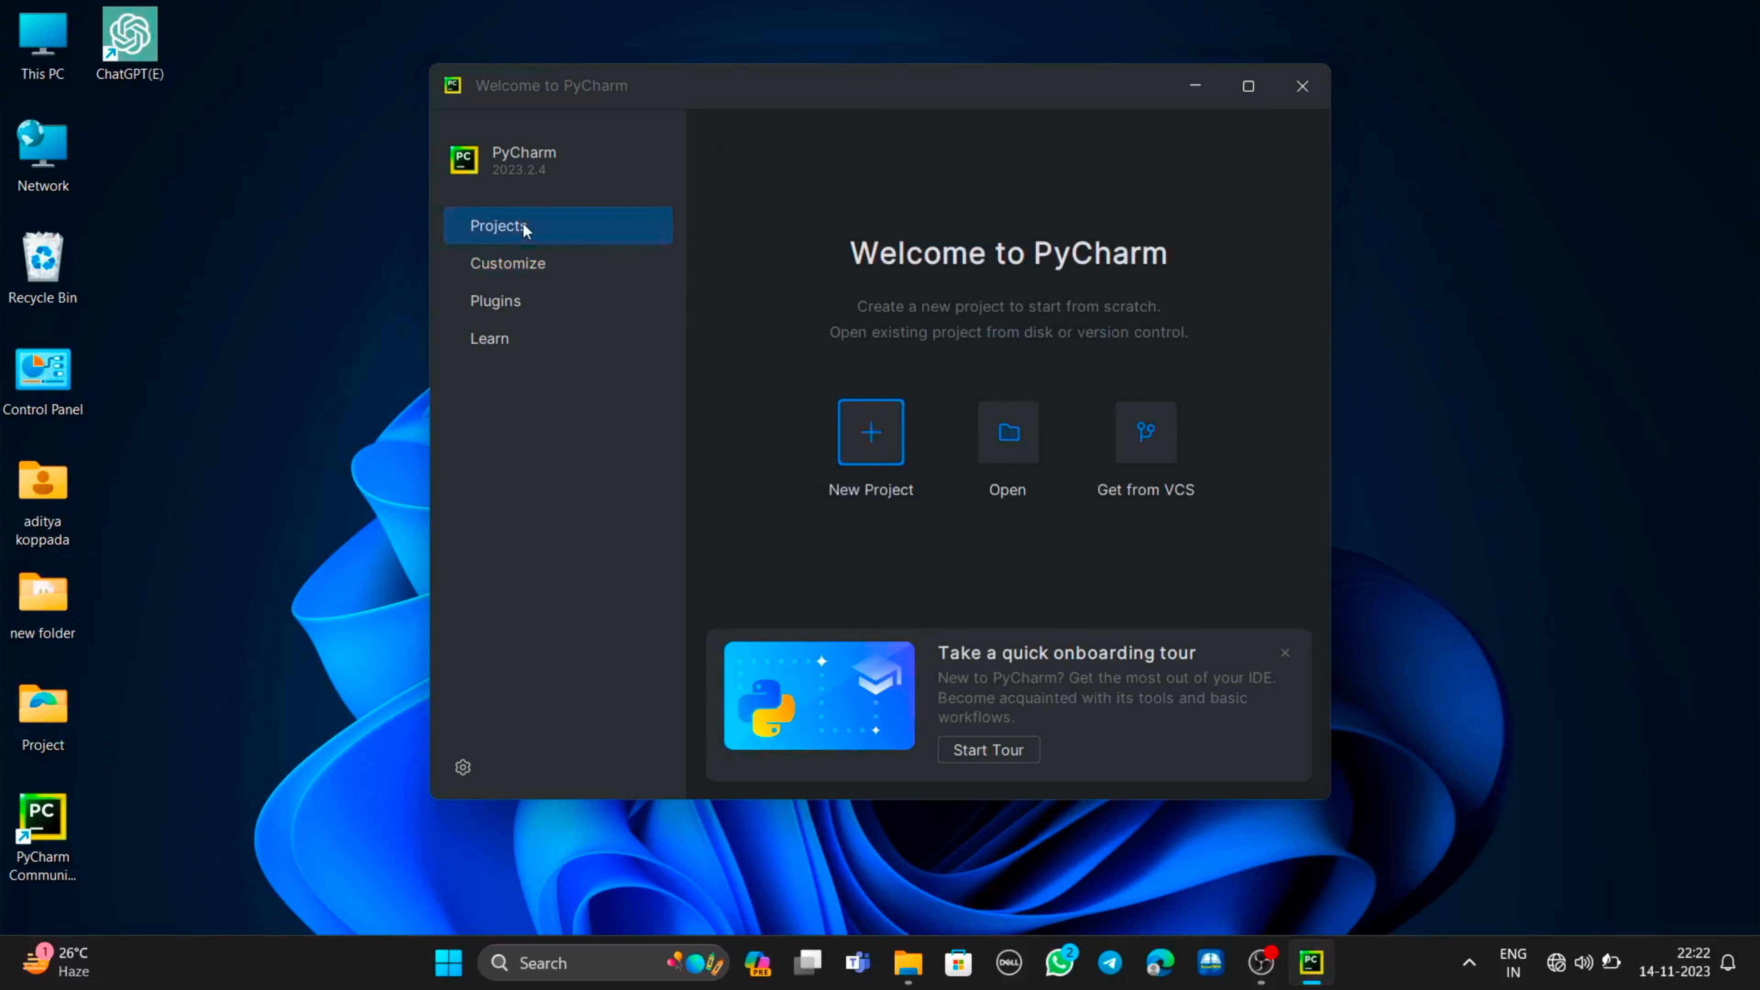
Start a new project named PycharmProjects, keeping Virtualenv as the new environment type.
left_click(888, 427)
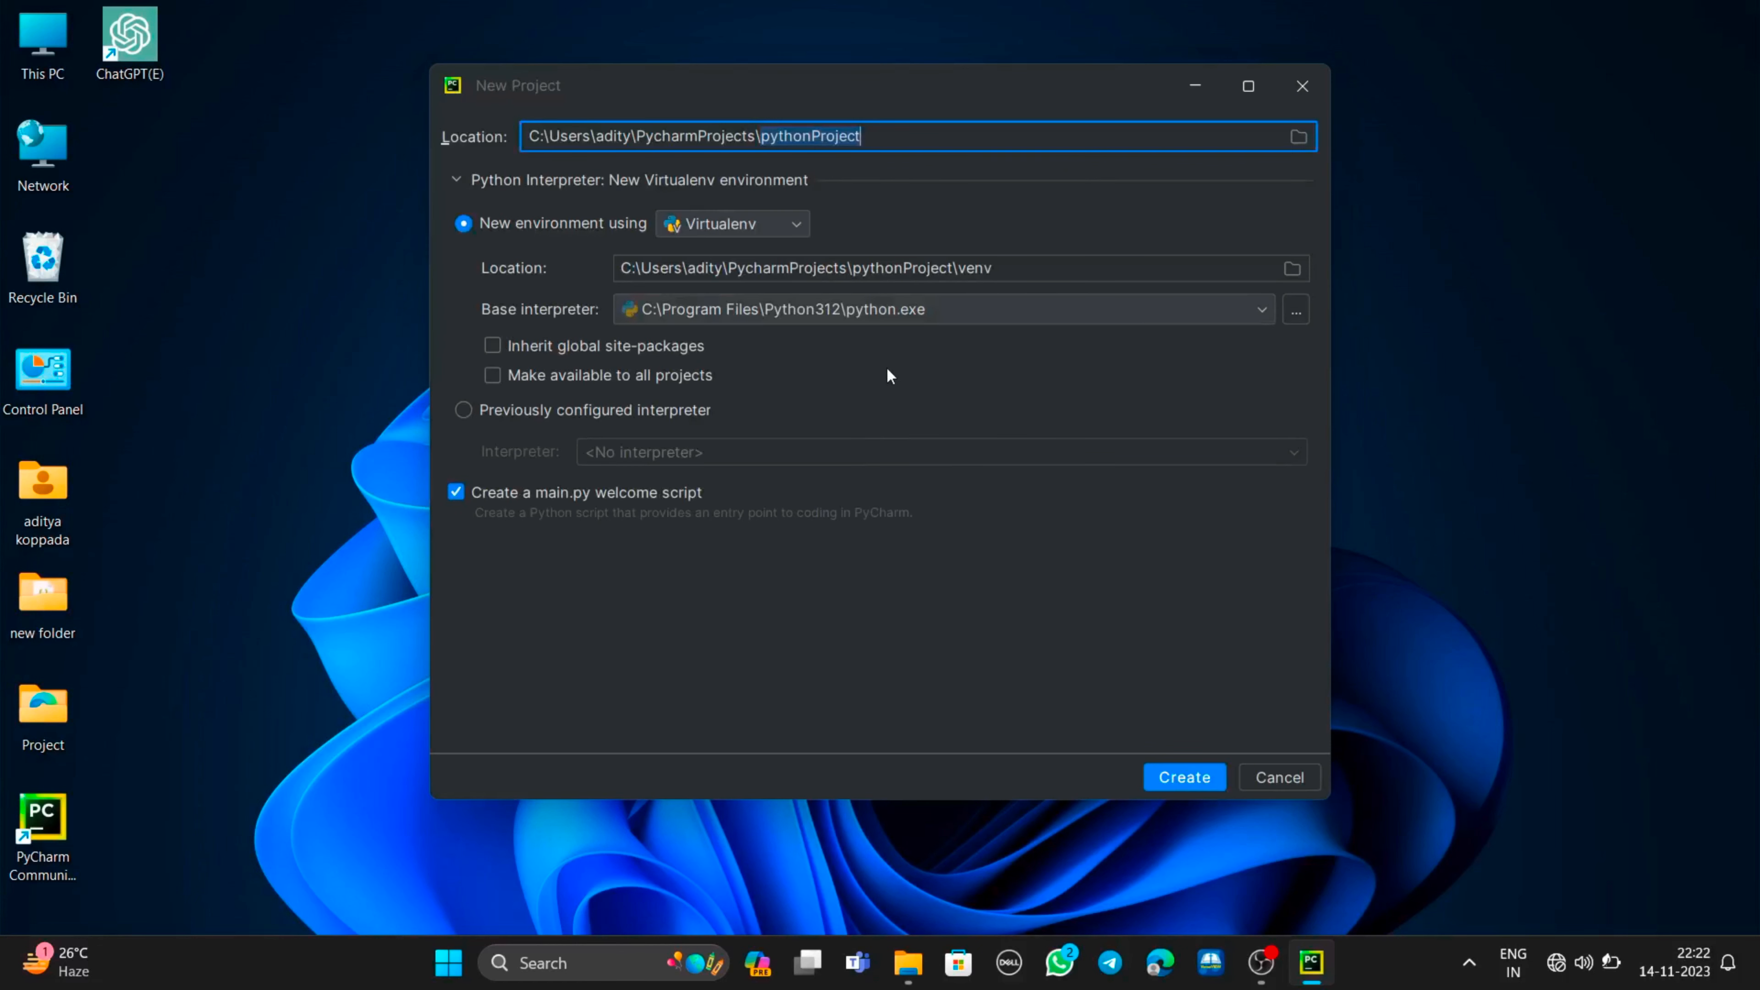
type("Pychar")
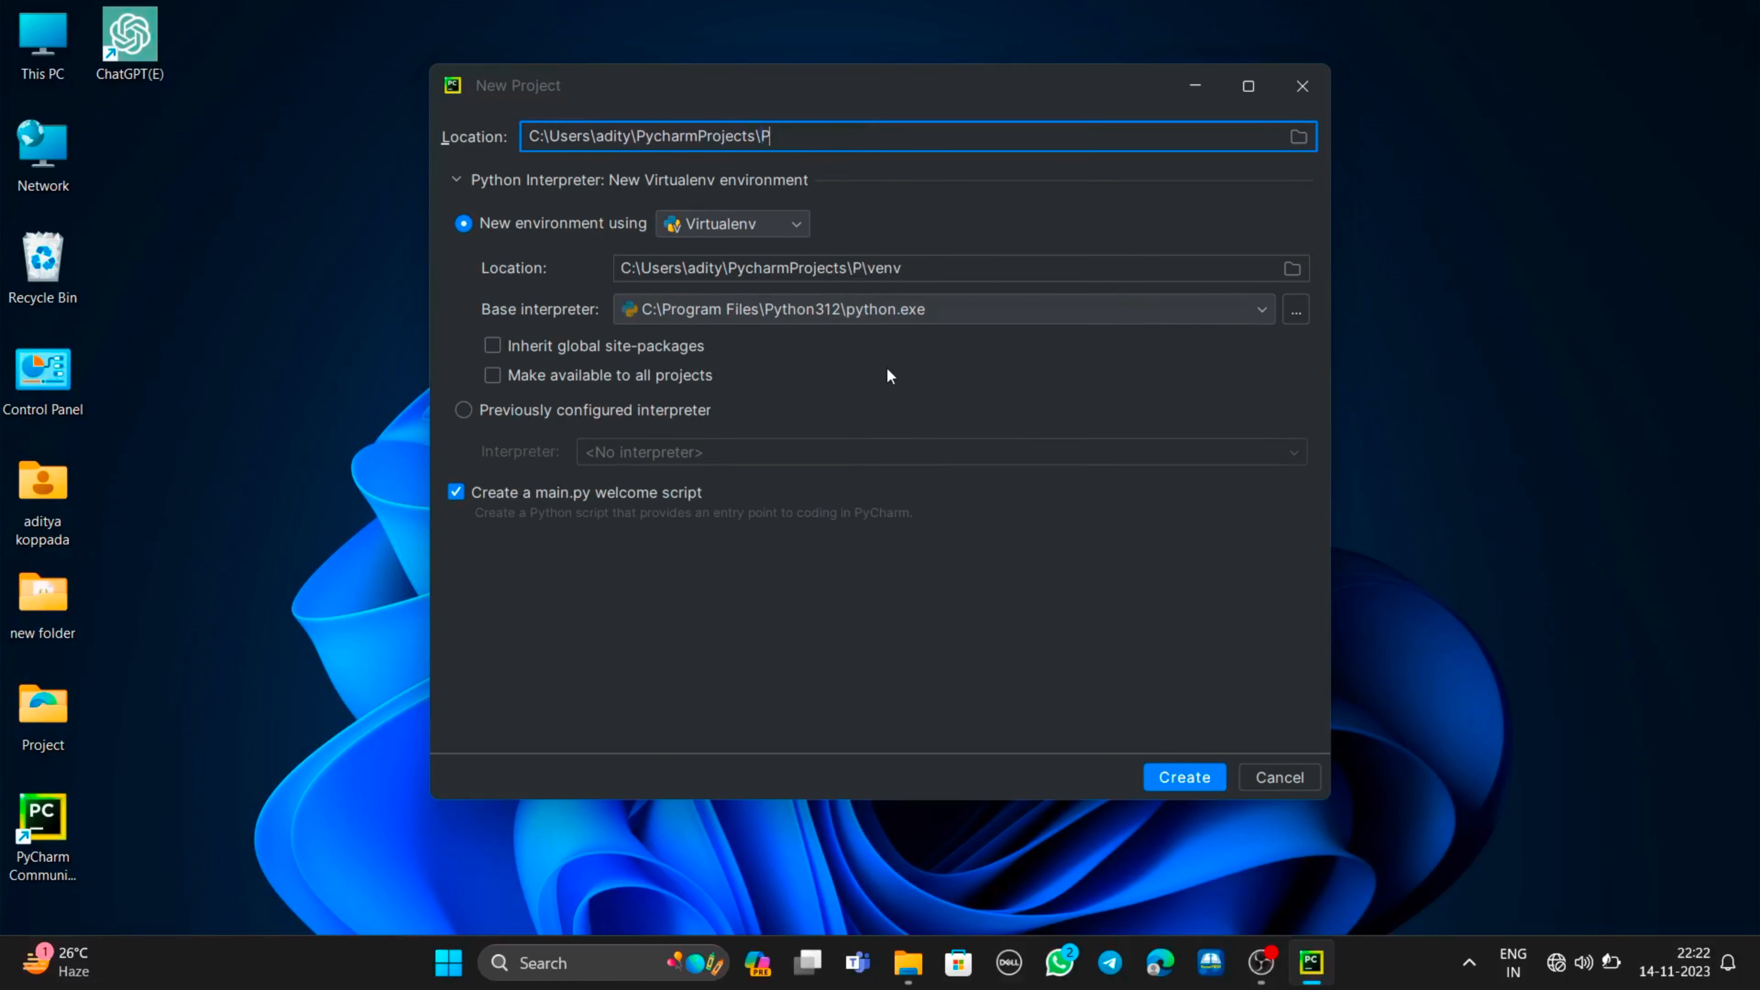
type("mProjects")
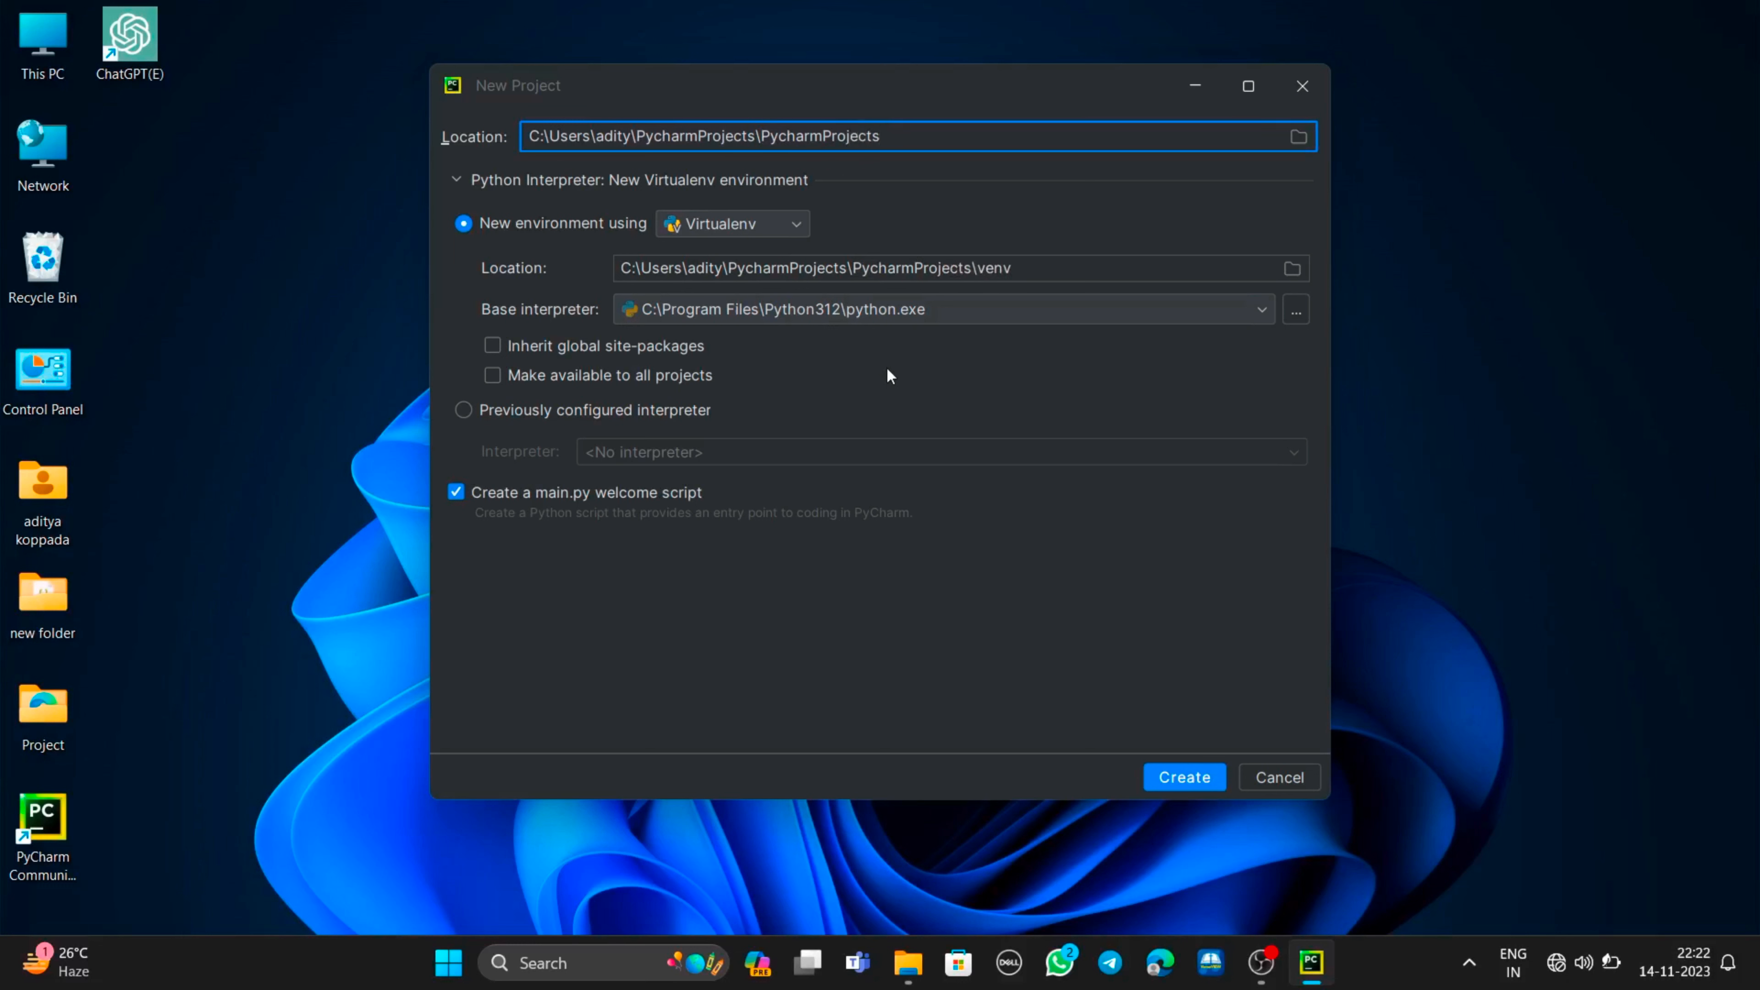
left_click(796, 226)
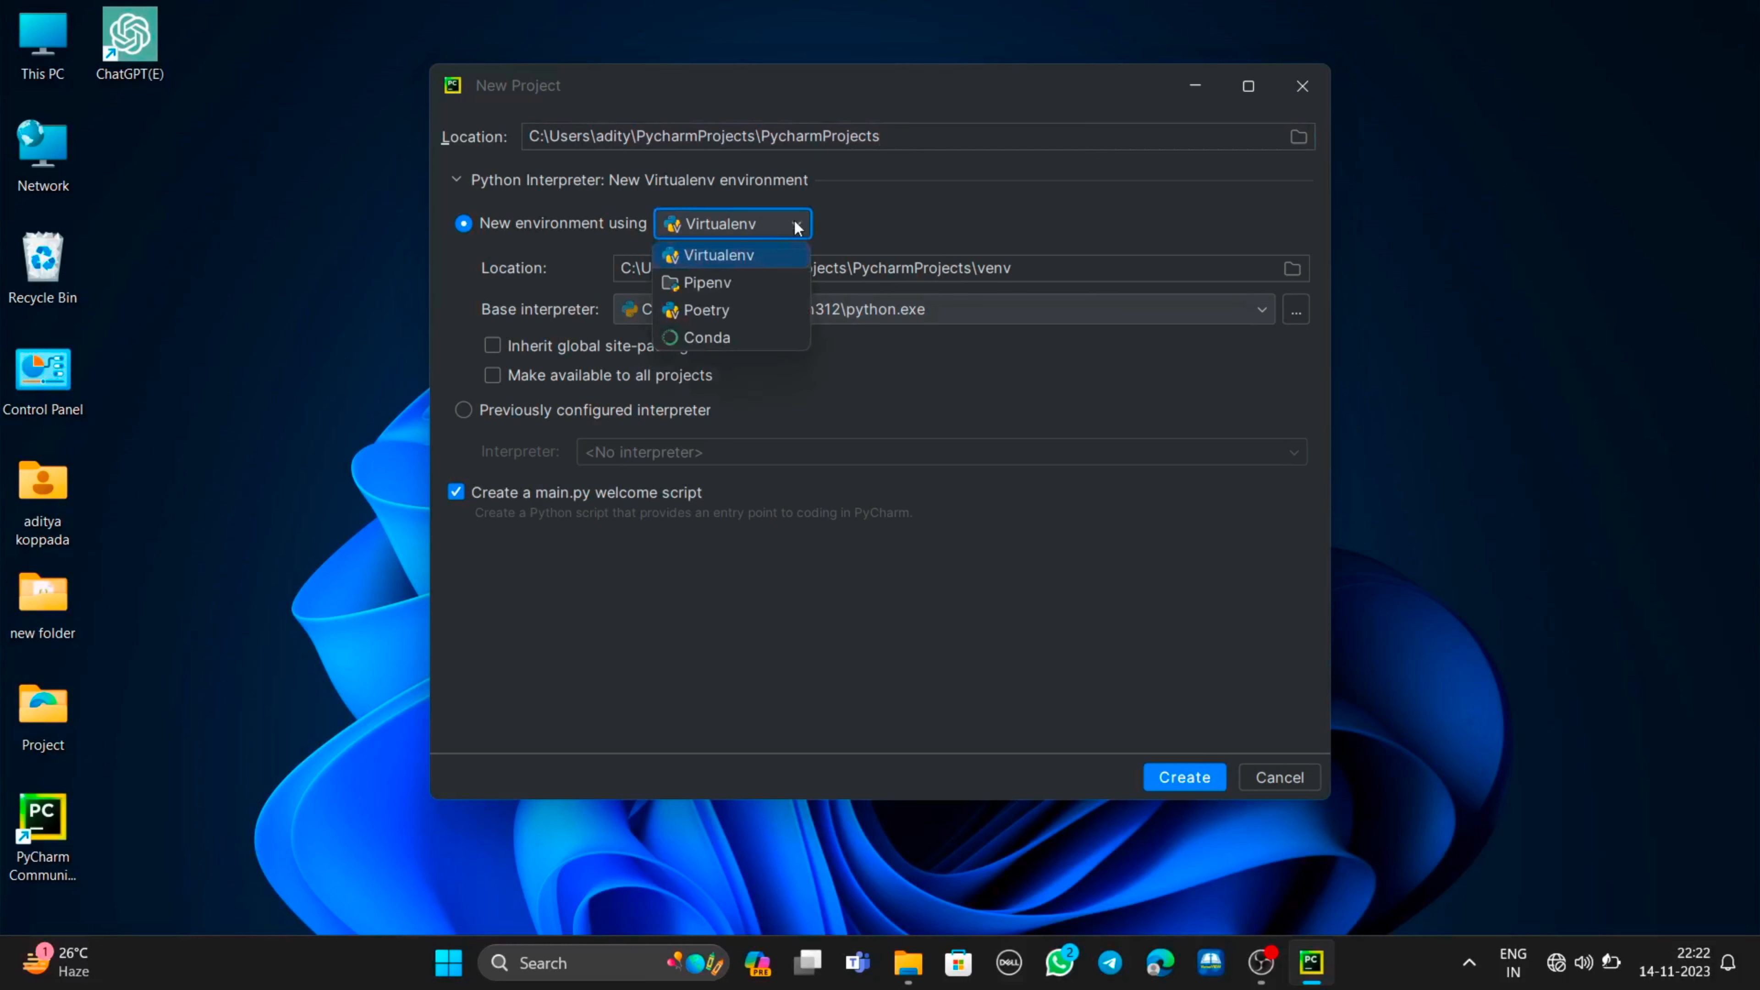
left_click(923, 215)
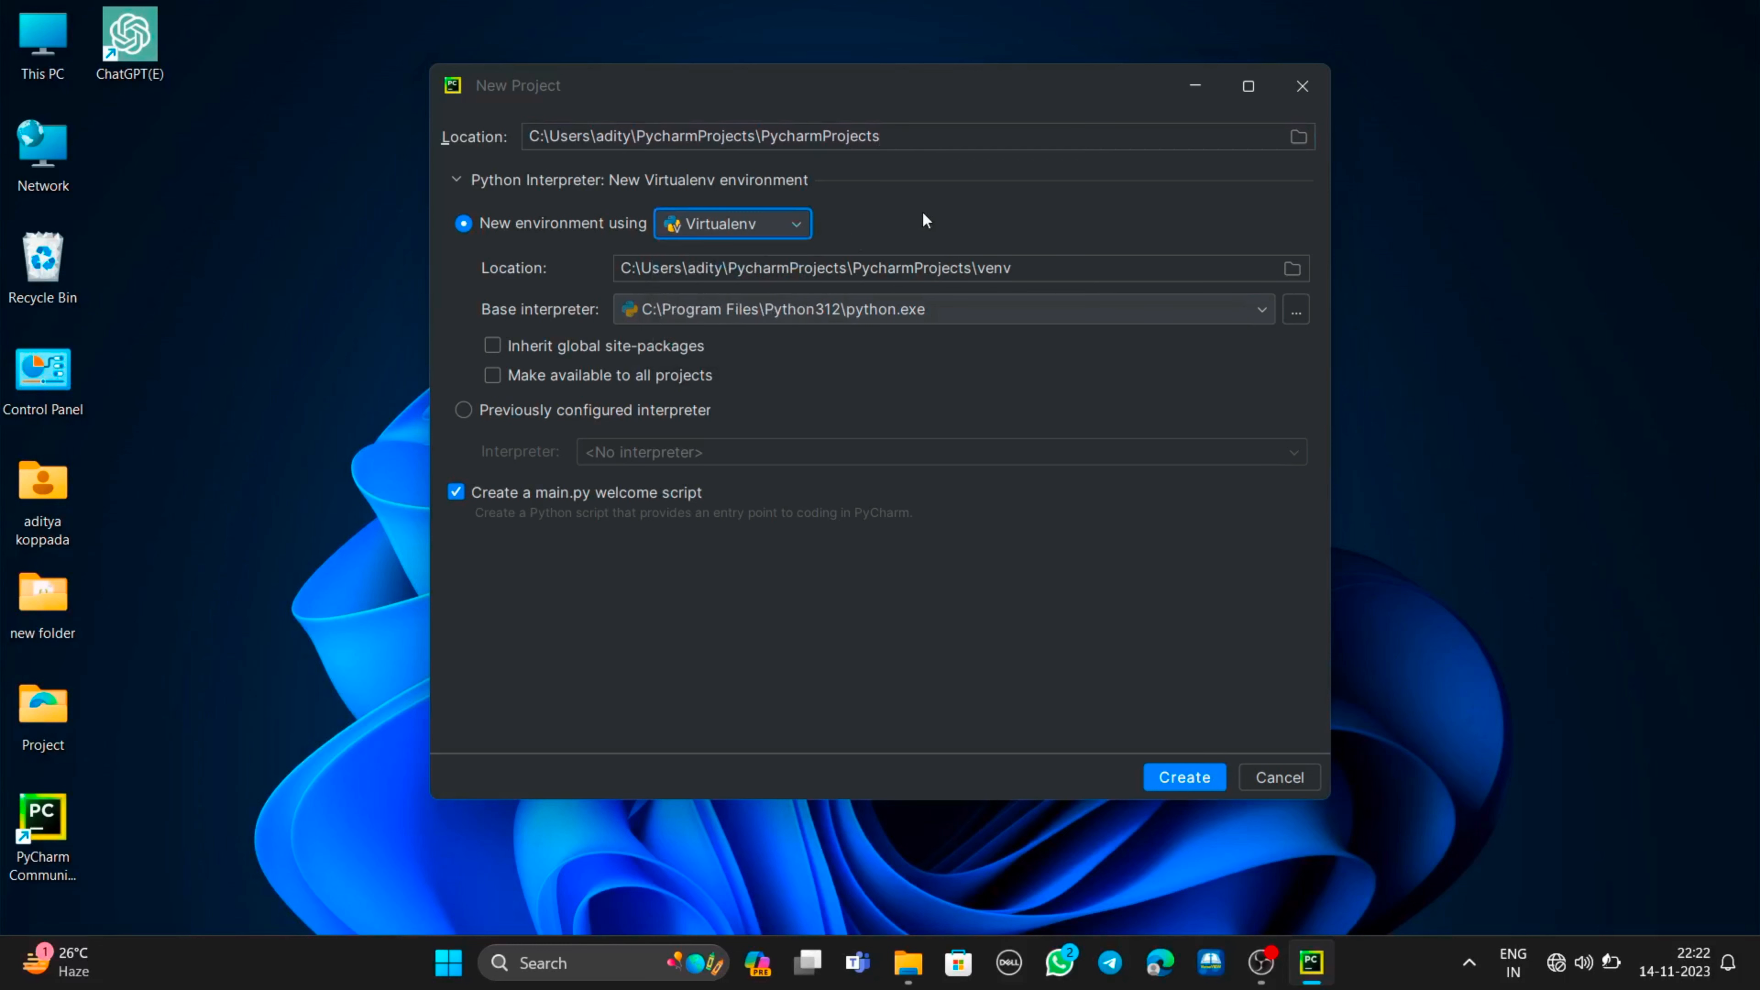
Browse for a base interpreter to python.exe in C:\Program Files\Python312 and close the selection without applying it.
left_click(1296, 312)
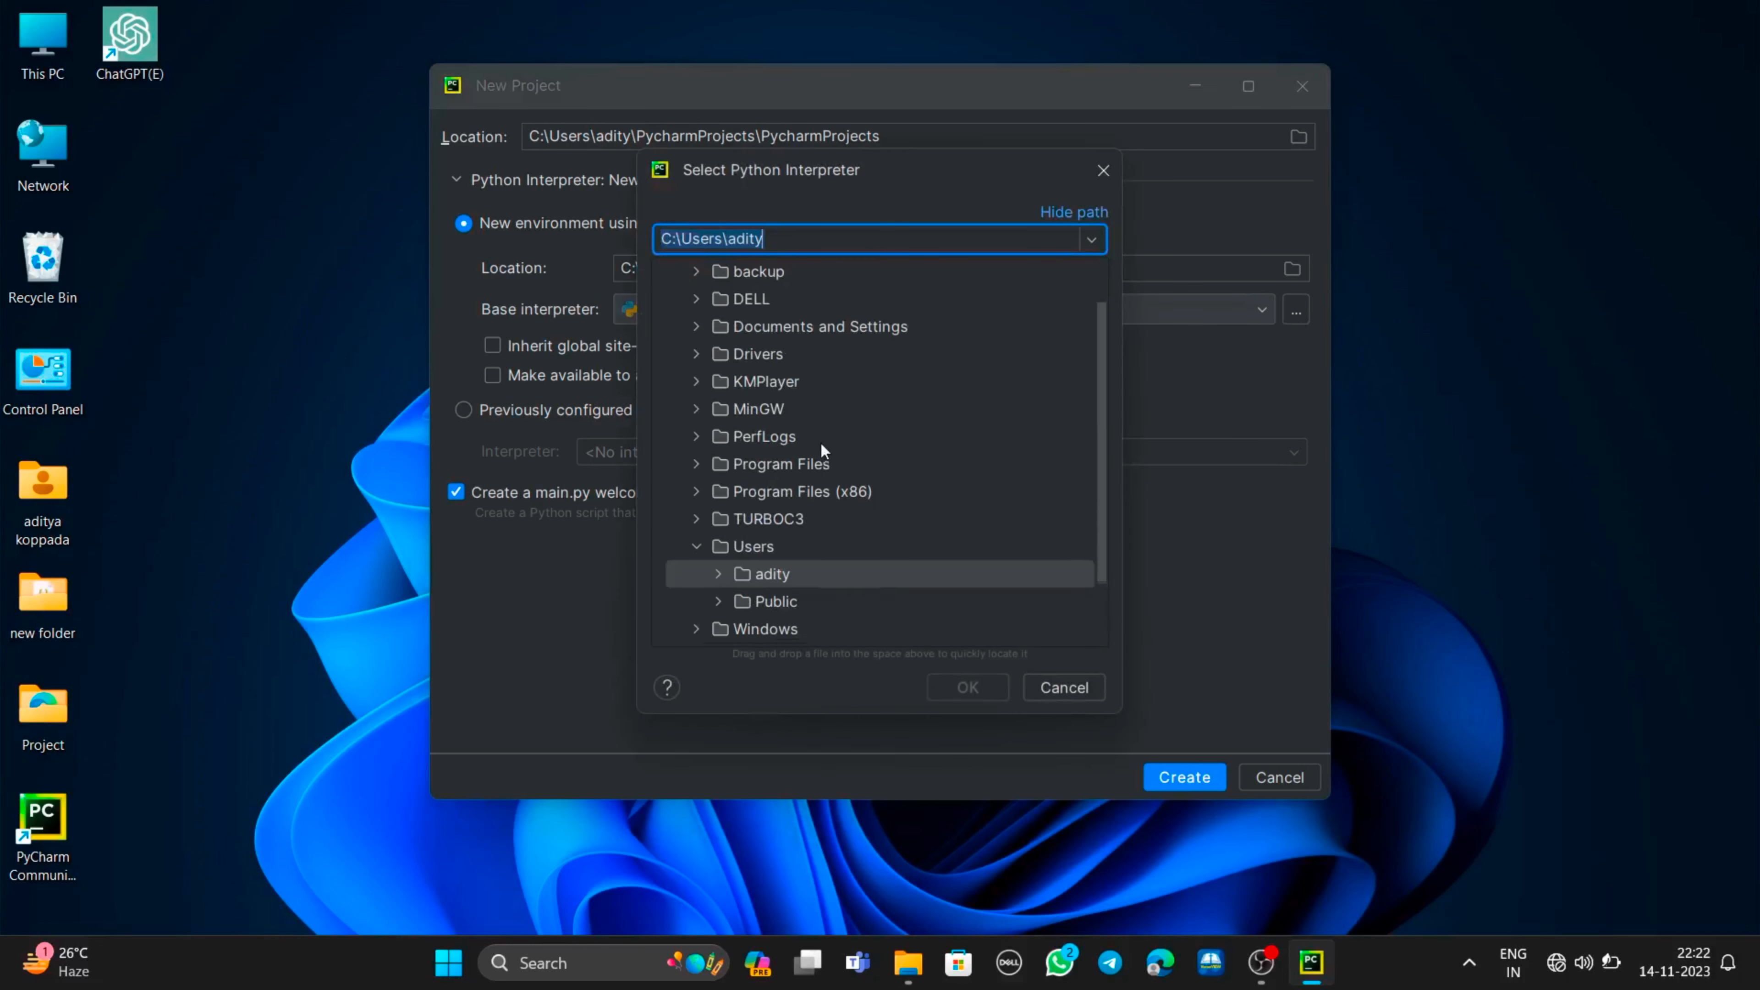
scroll(821, 443, "down", 2)
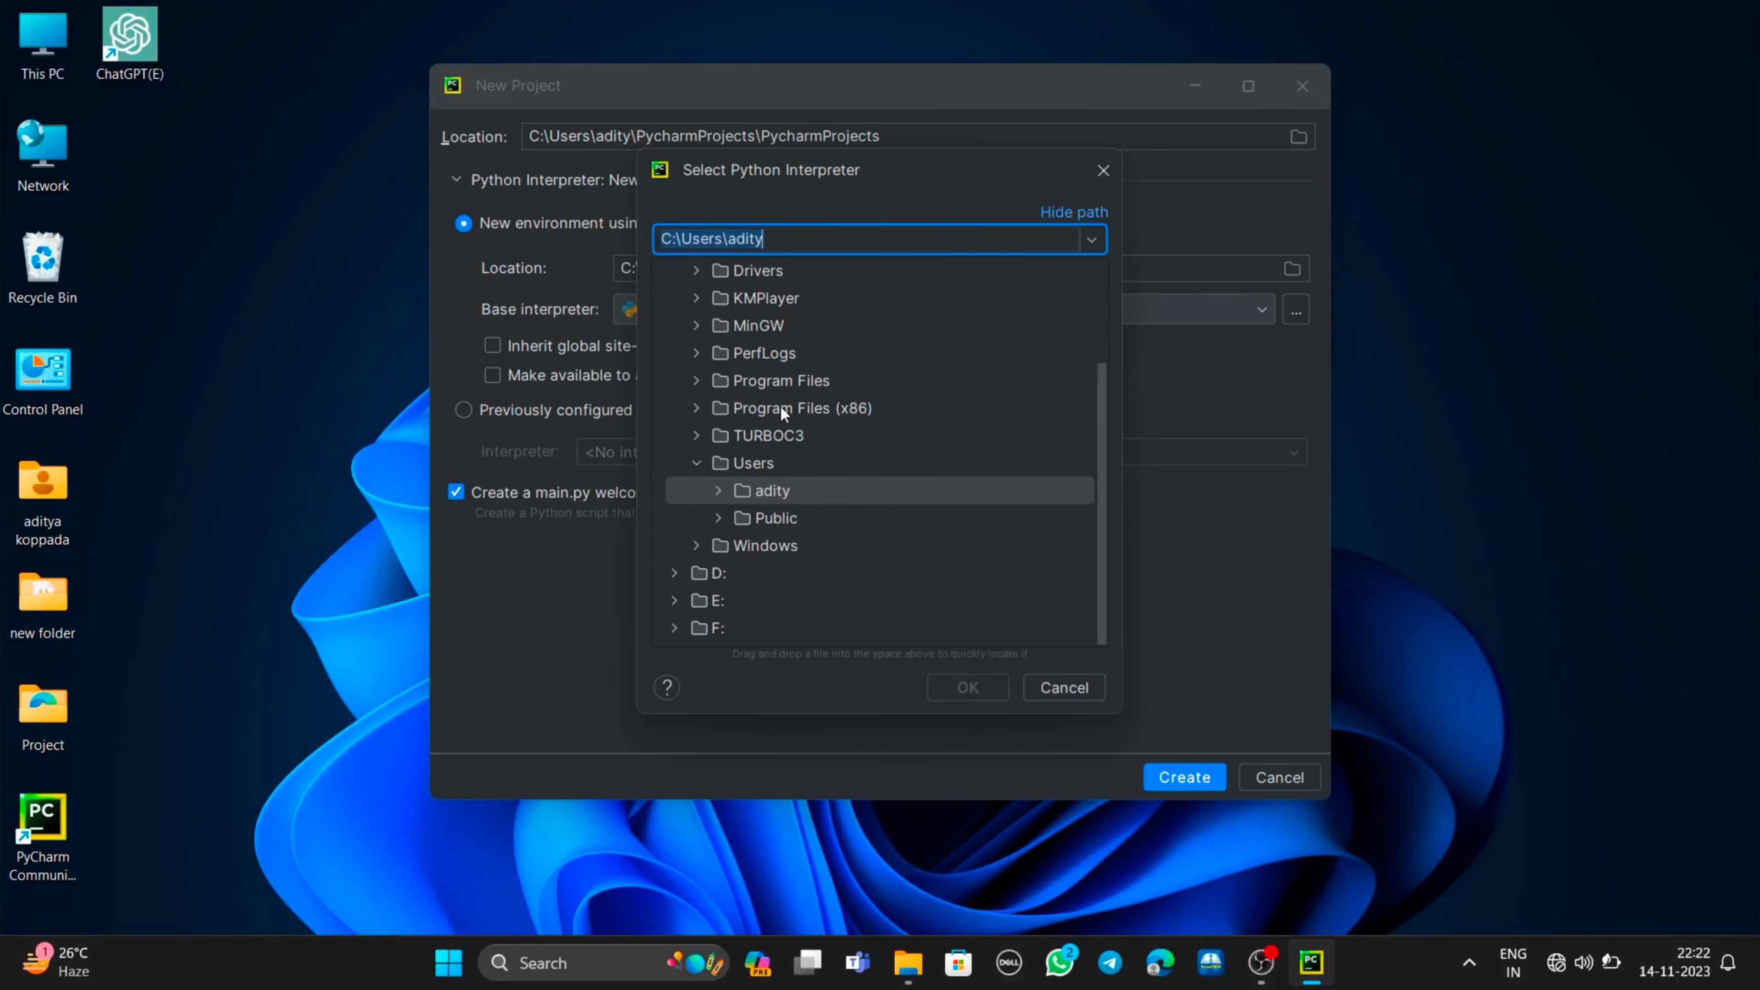
scroll(780, 404, "up", 2)
left_click(696, 453)
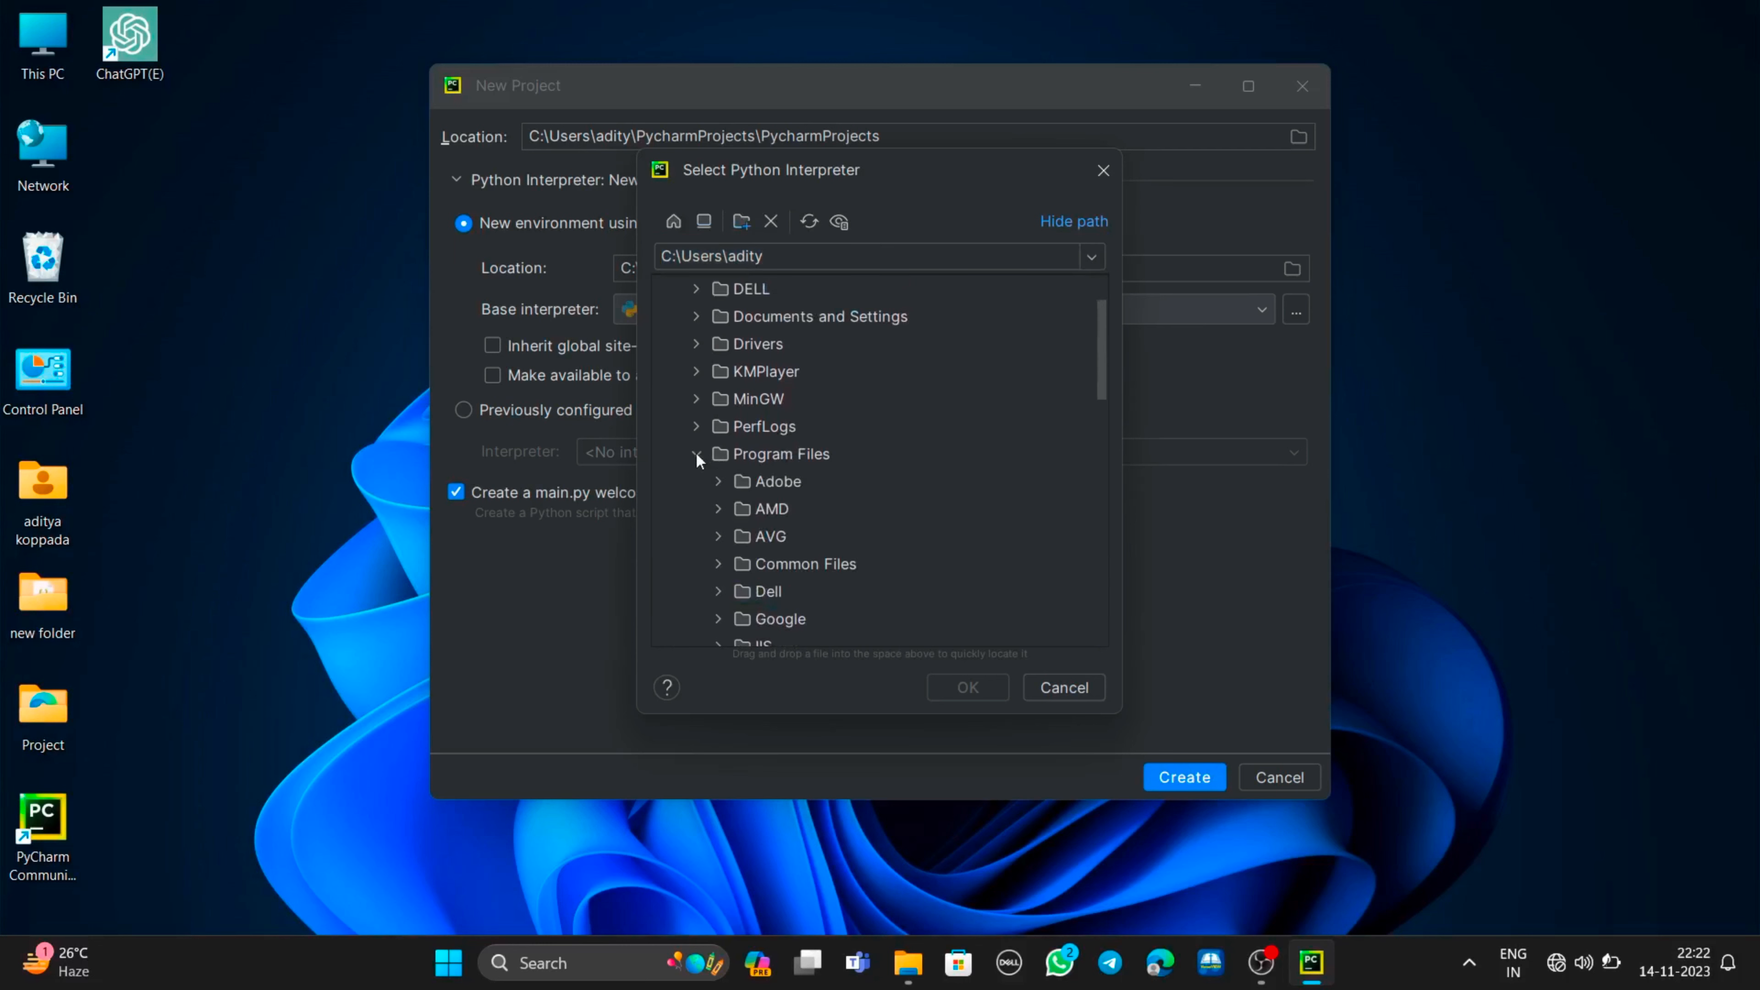
scroll(763, 492, "down", 4)
scroll(819, 534, "down", 5)
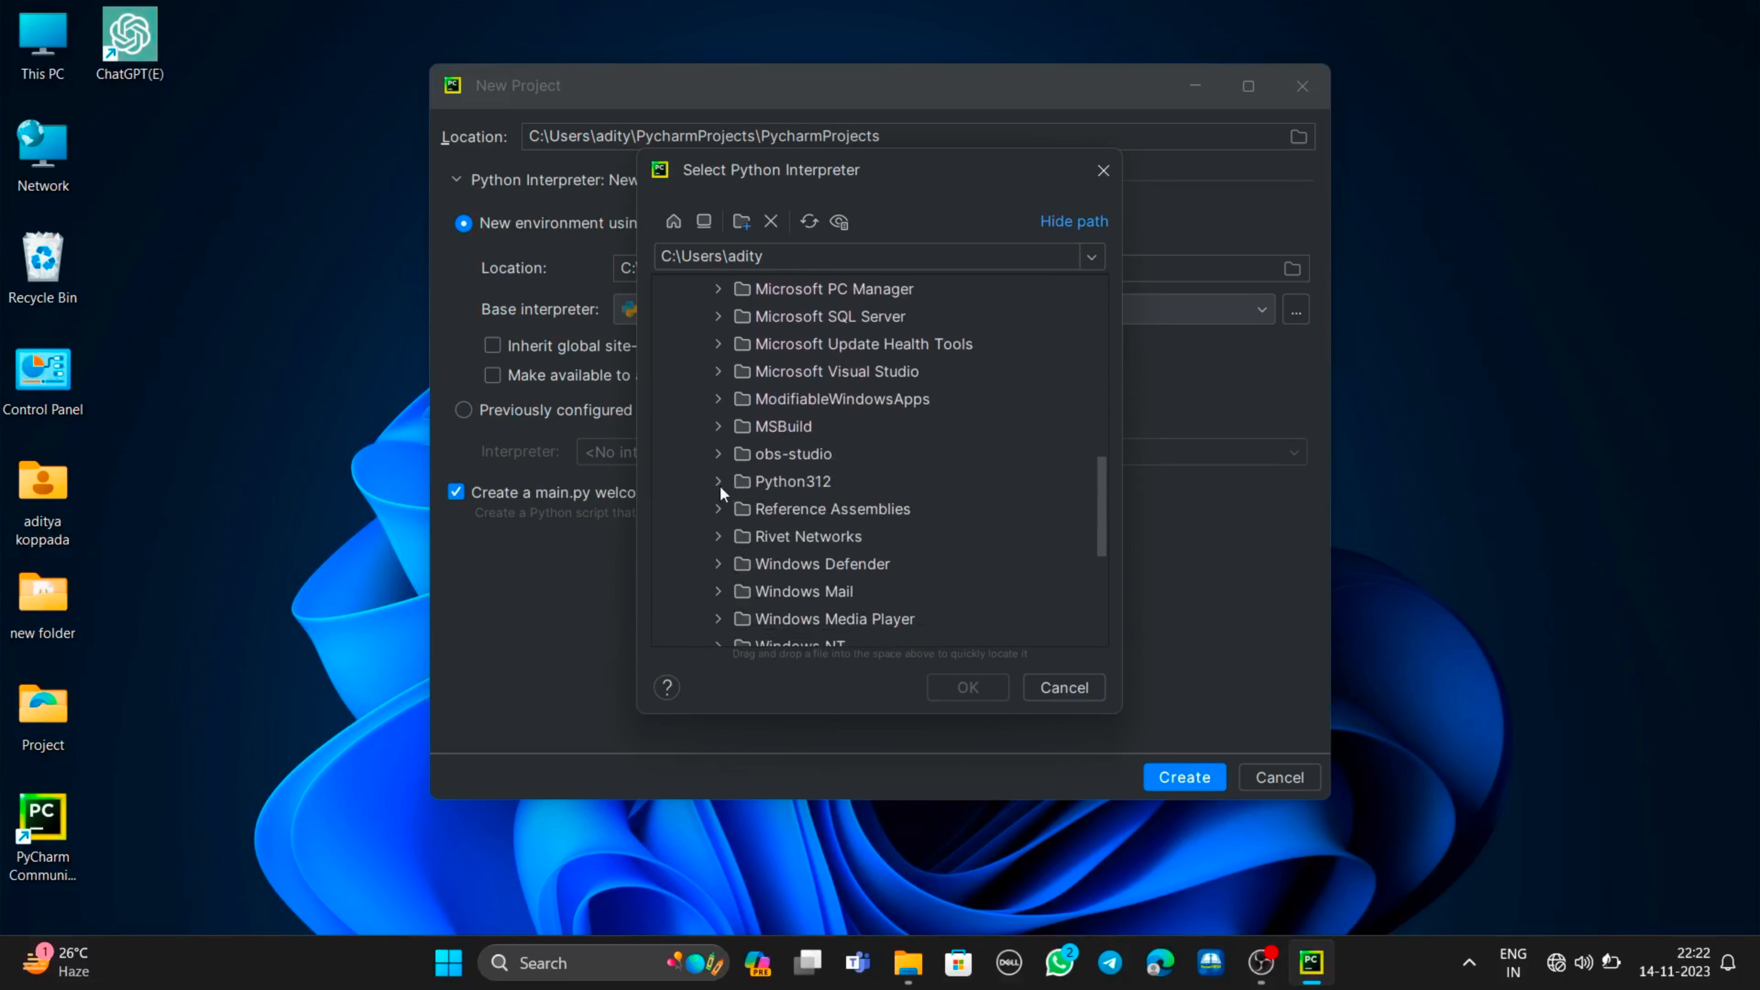
left_click(718, 481)
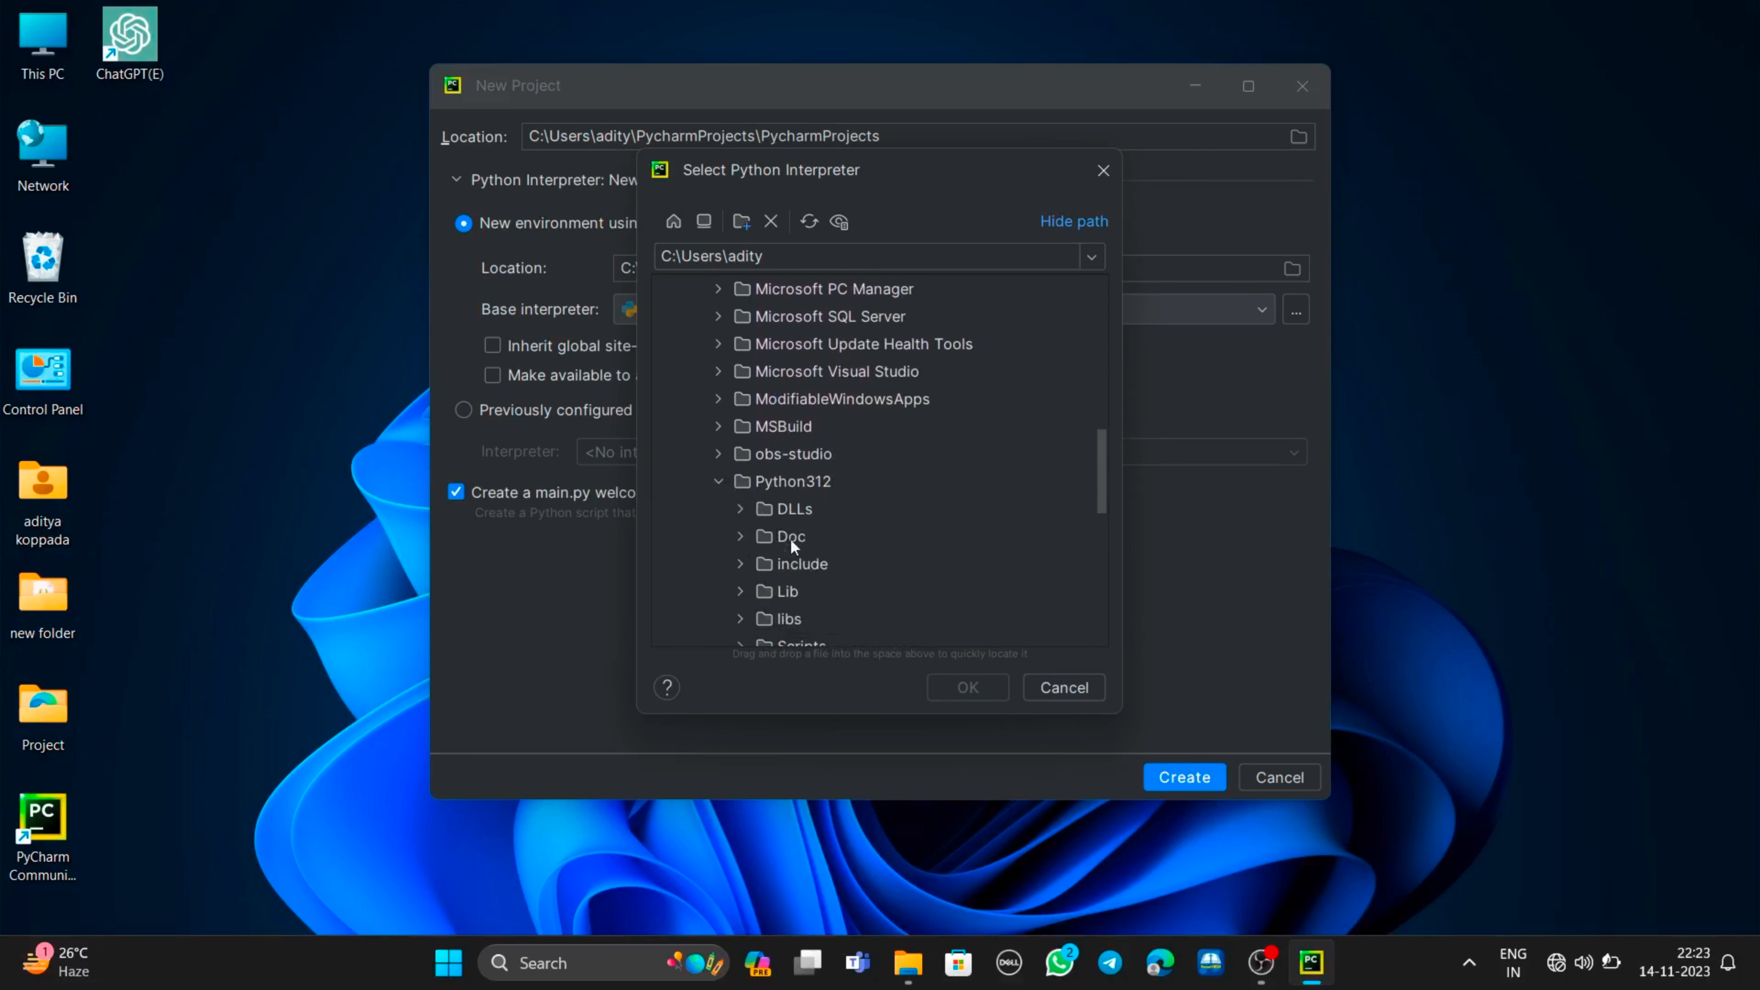
scroll(792, 539, "down", 2)
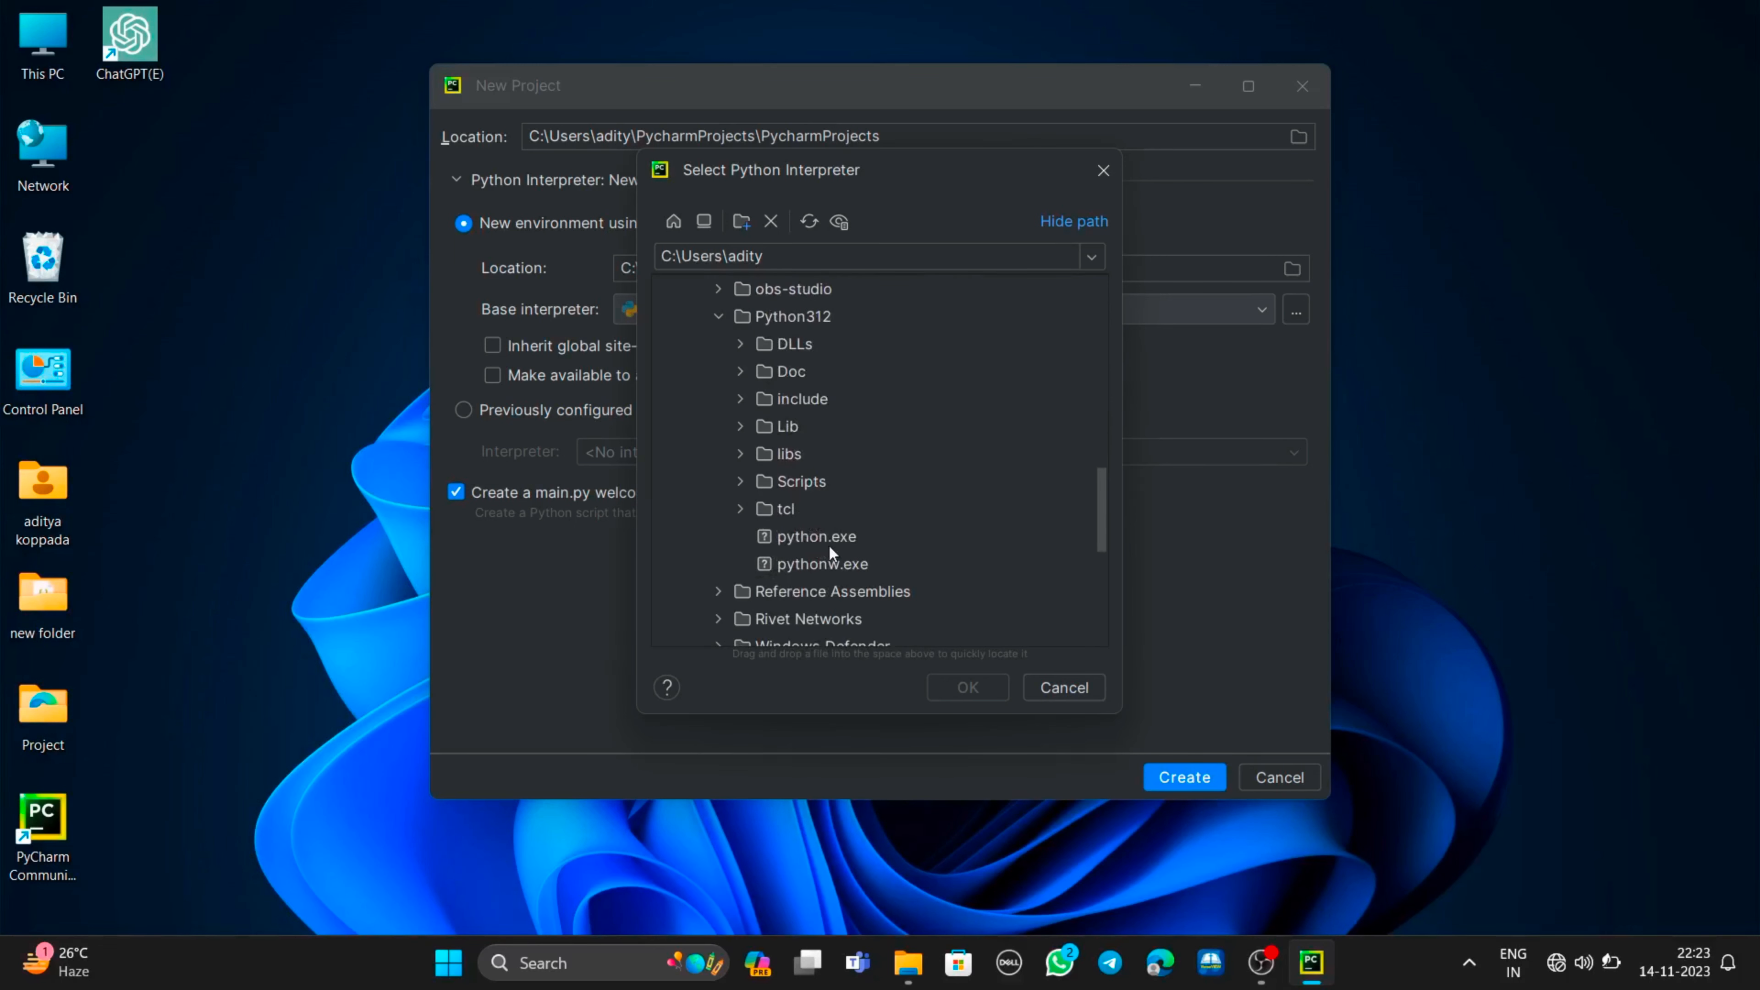
left_click(784, 535)
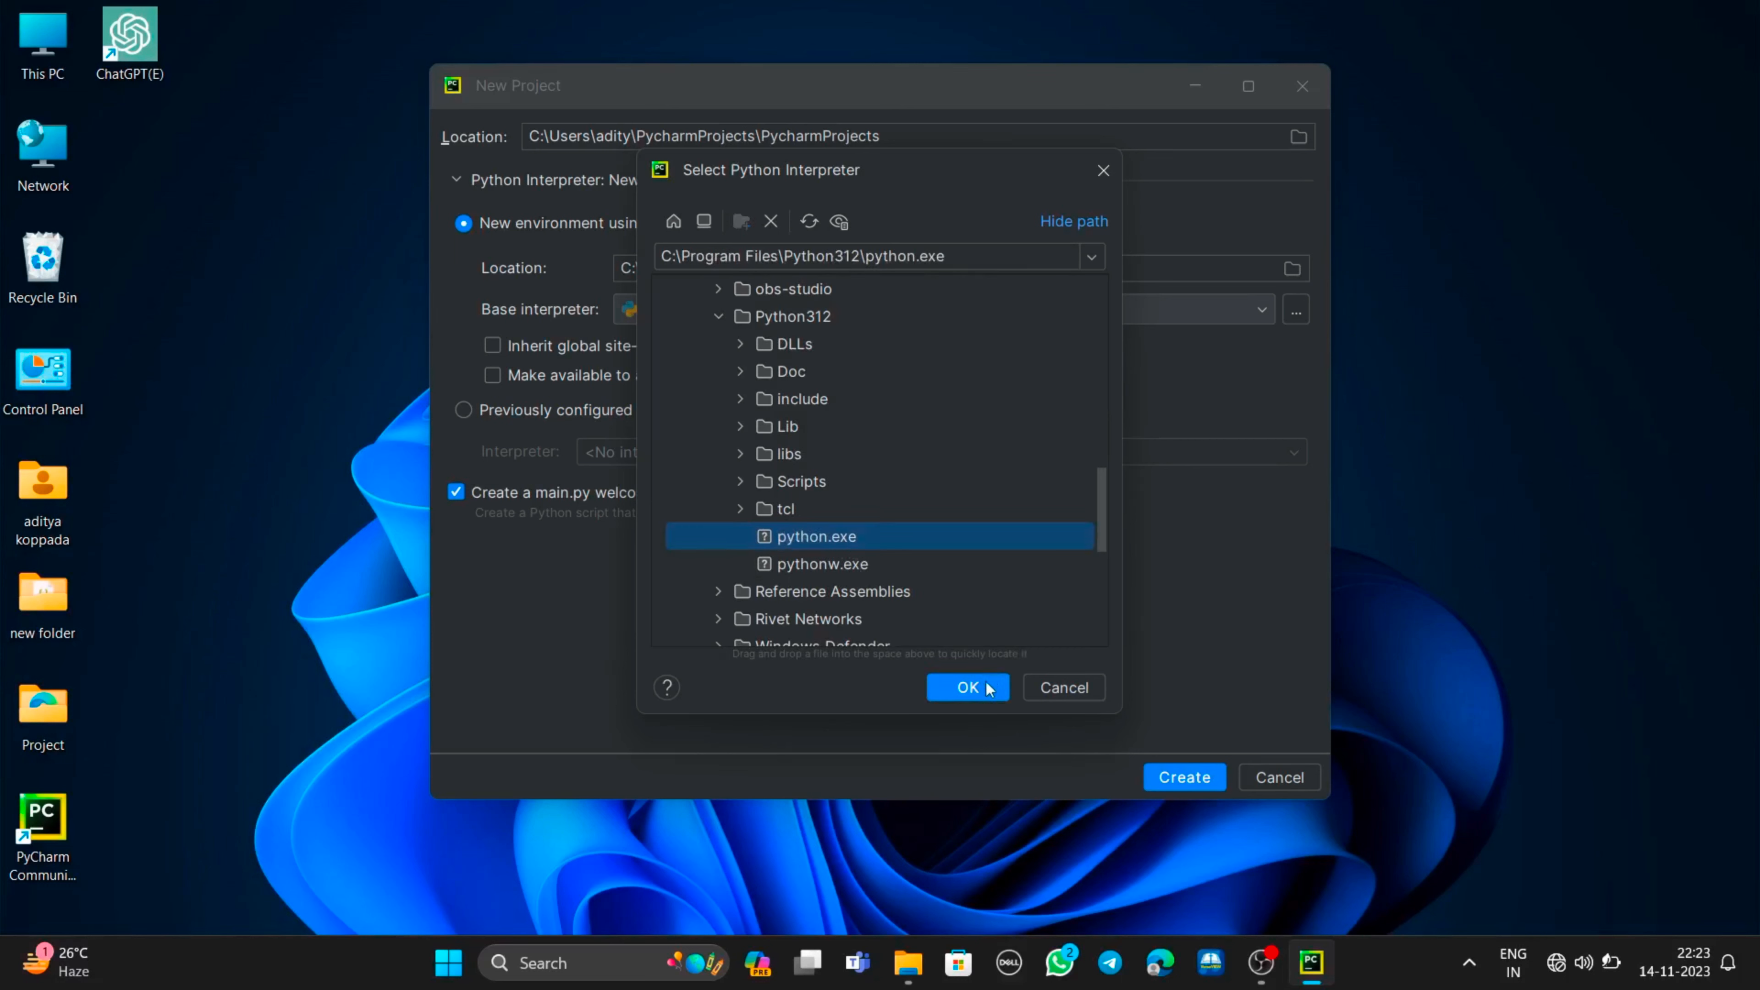
left_click(1079, 681)
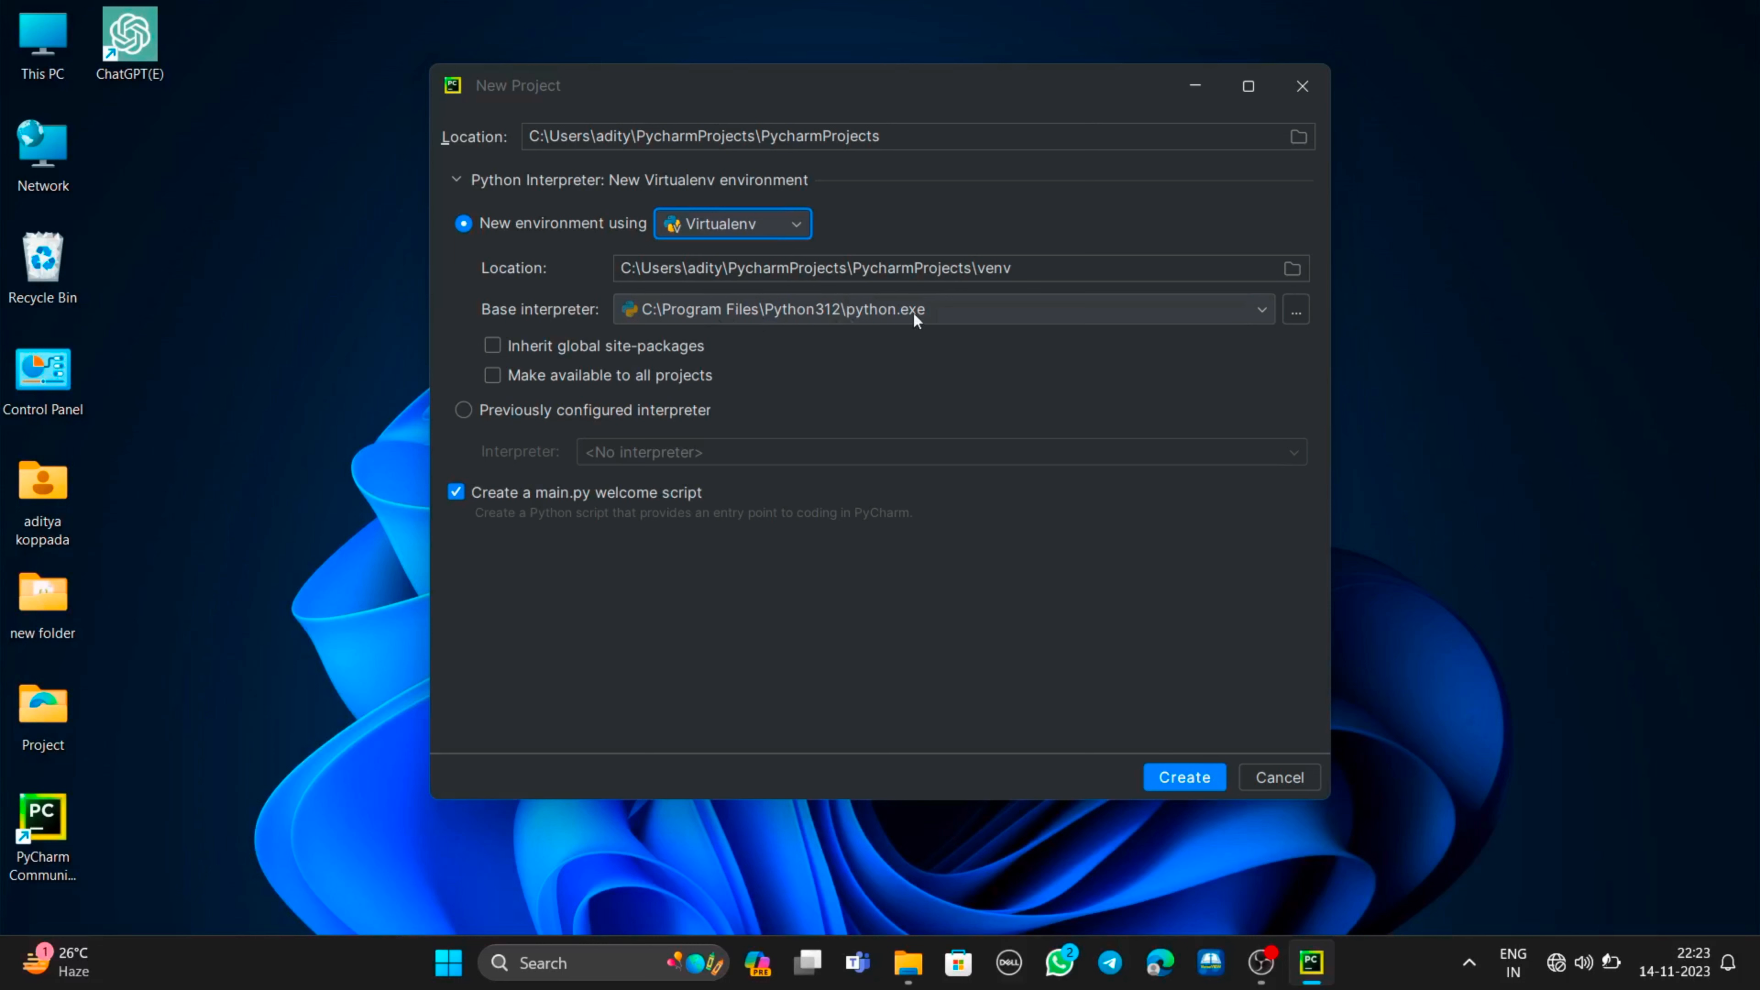
Turn off the main.py welcome script and create the project.
left_click(457, 493)
left_click(1178, 779)
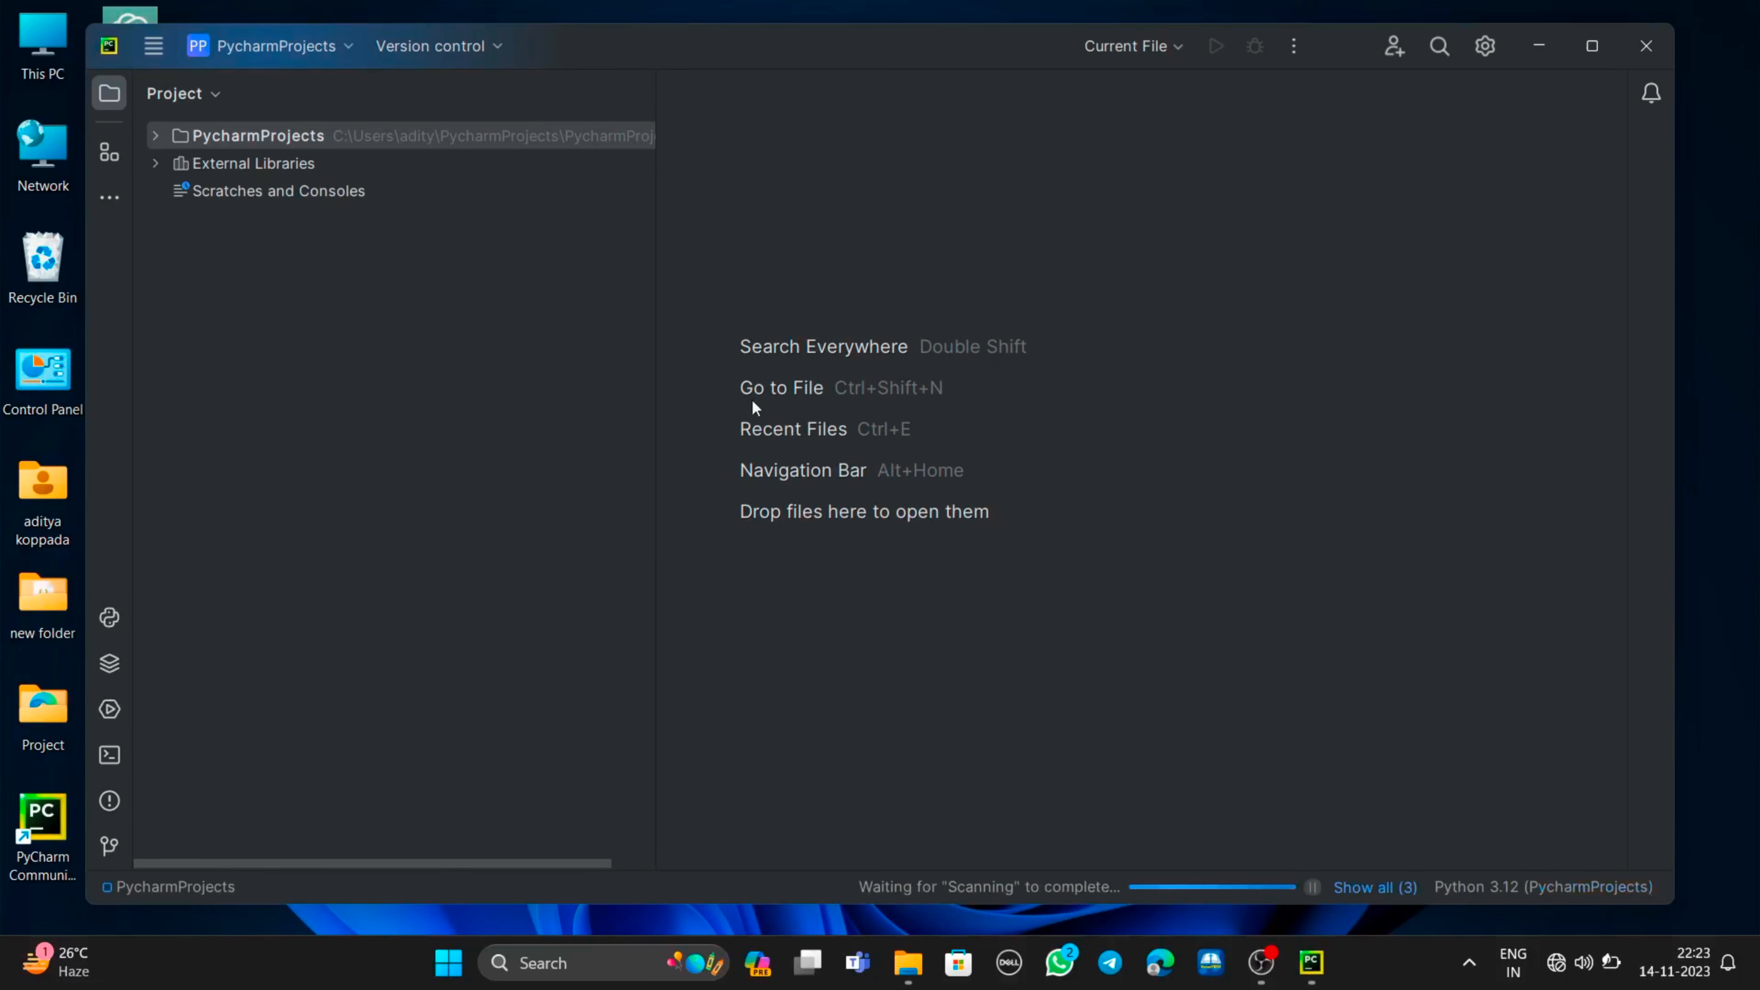
Add a new Python file named Calculator to the PycharmProjects folder.
right_click(320, 135)
mouse_move(348, 149)
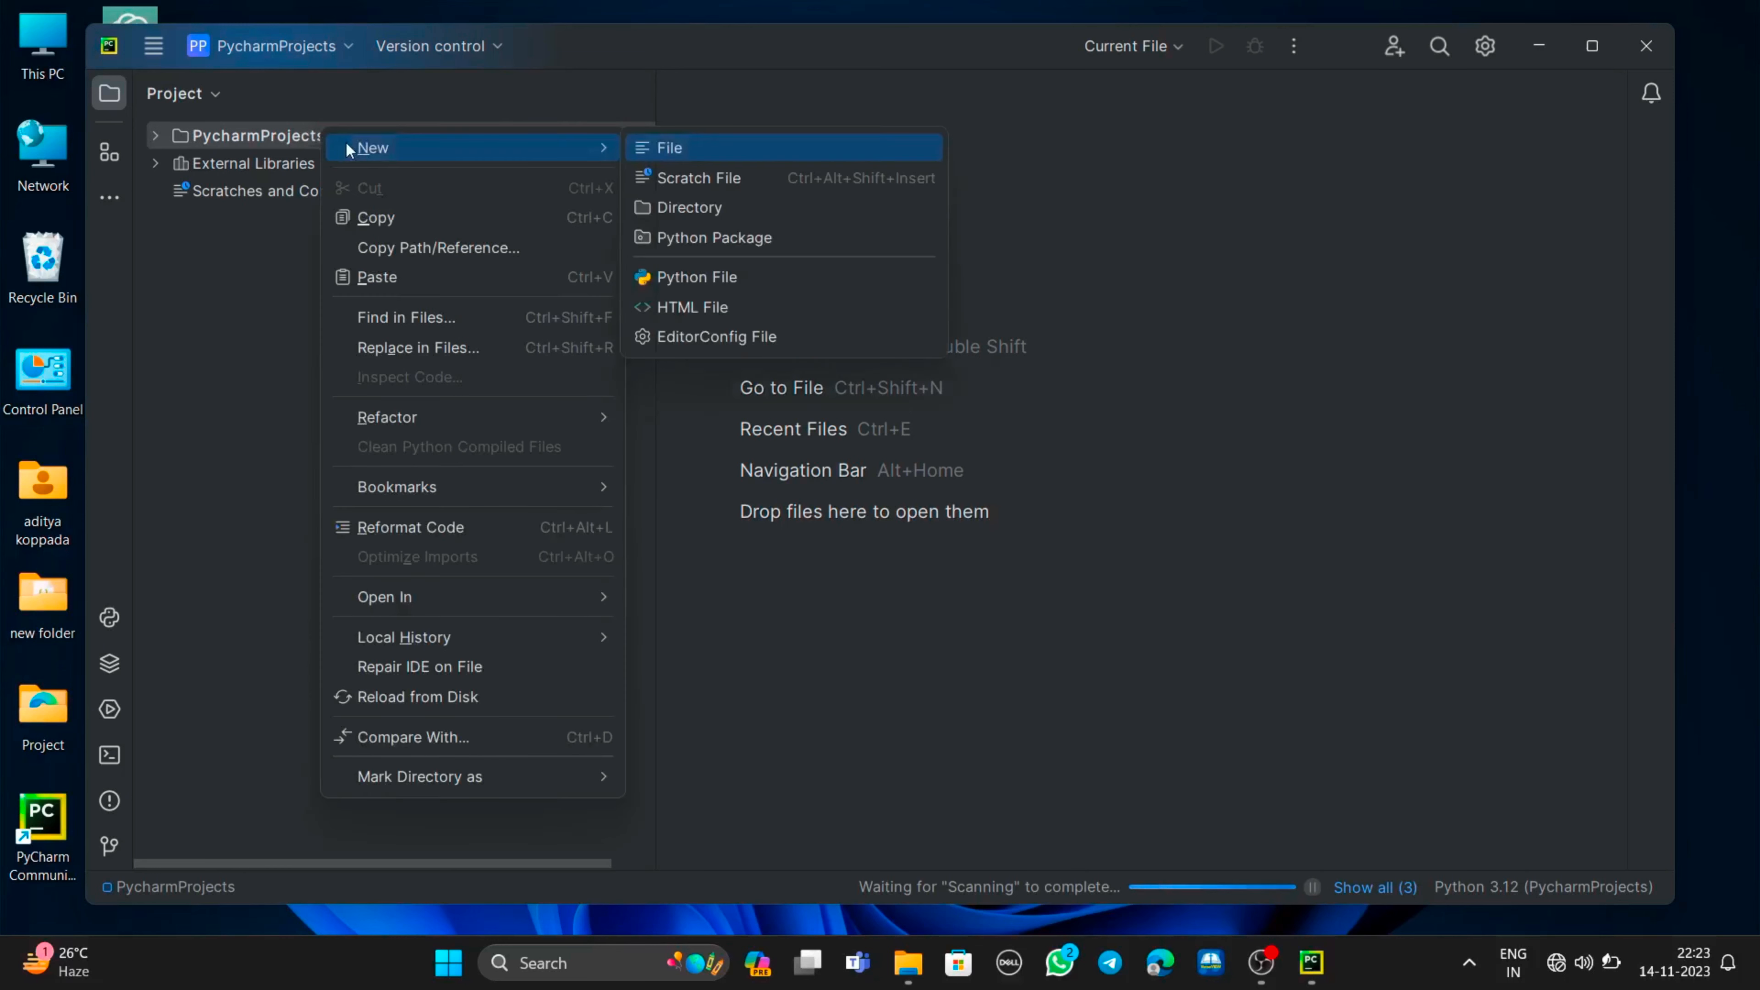
left_click(659, 275)
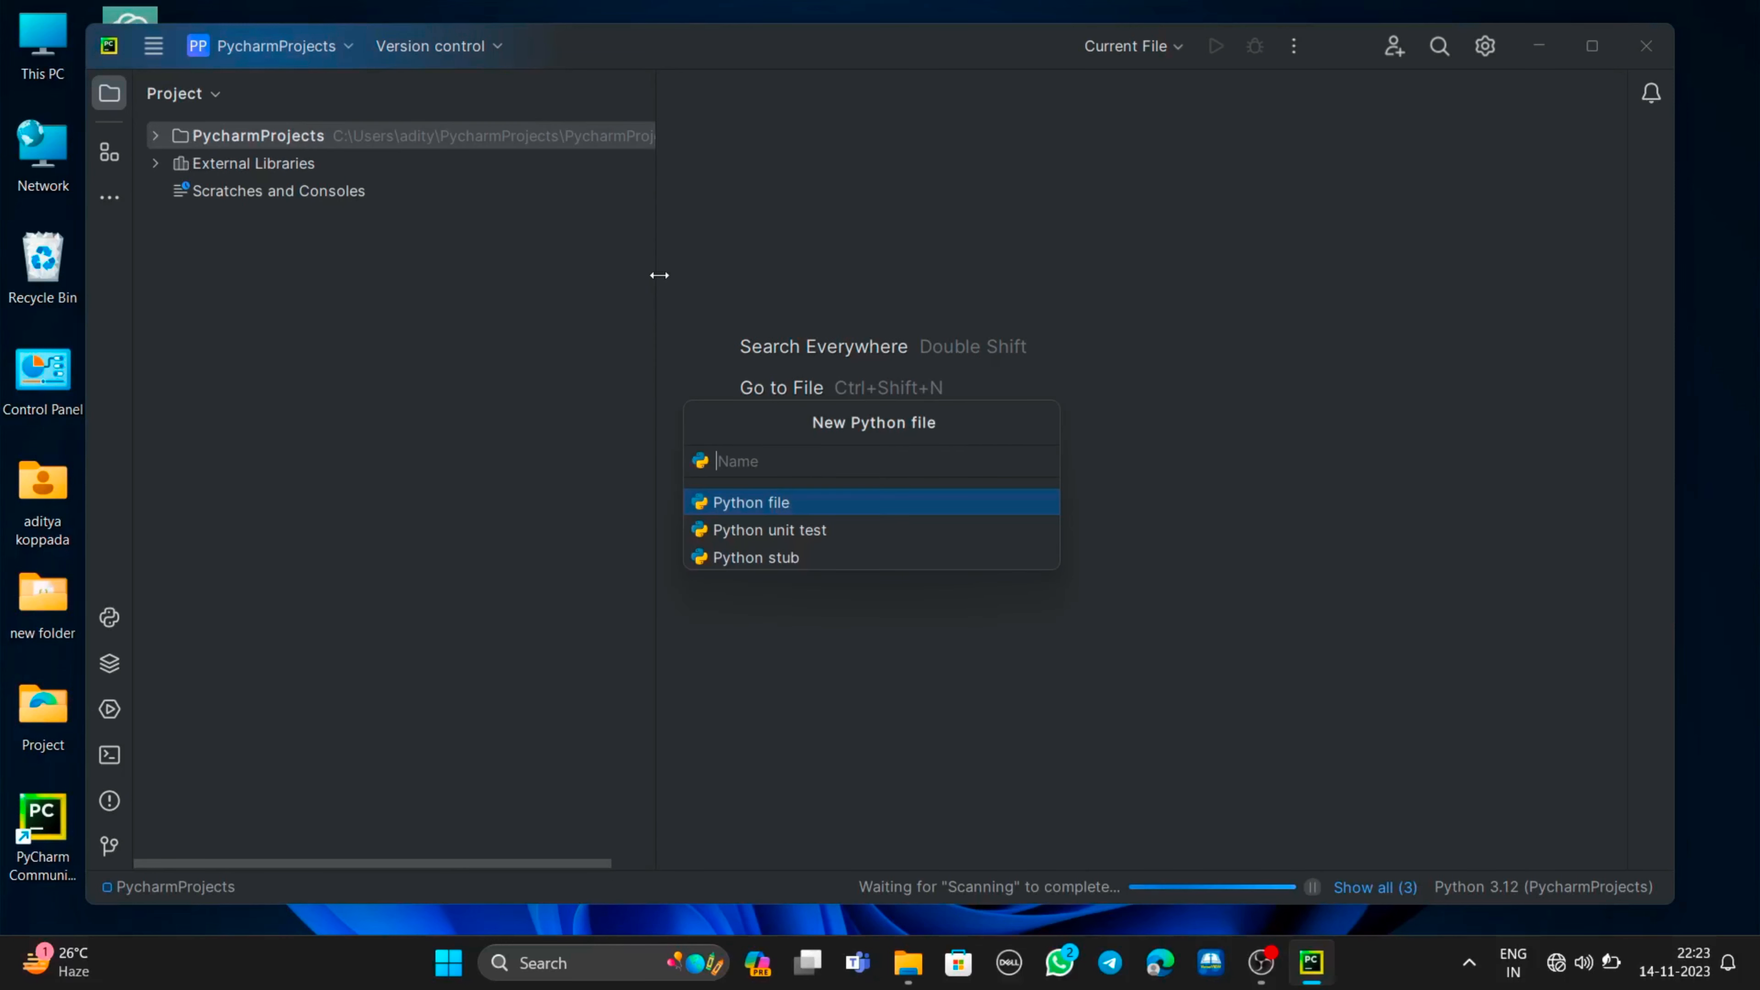
type("Calculat")
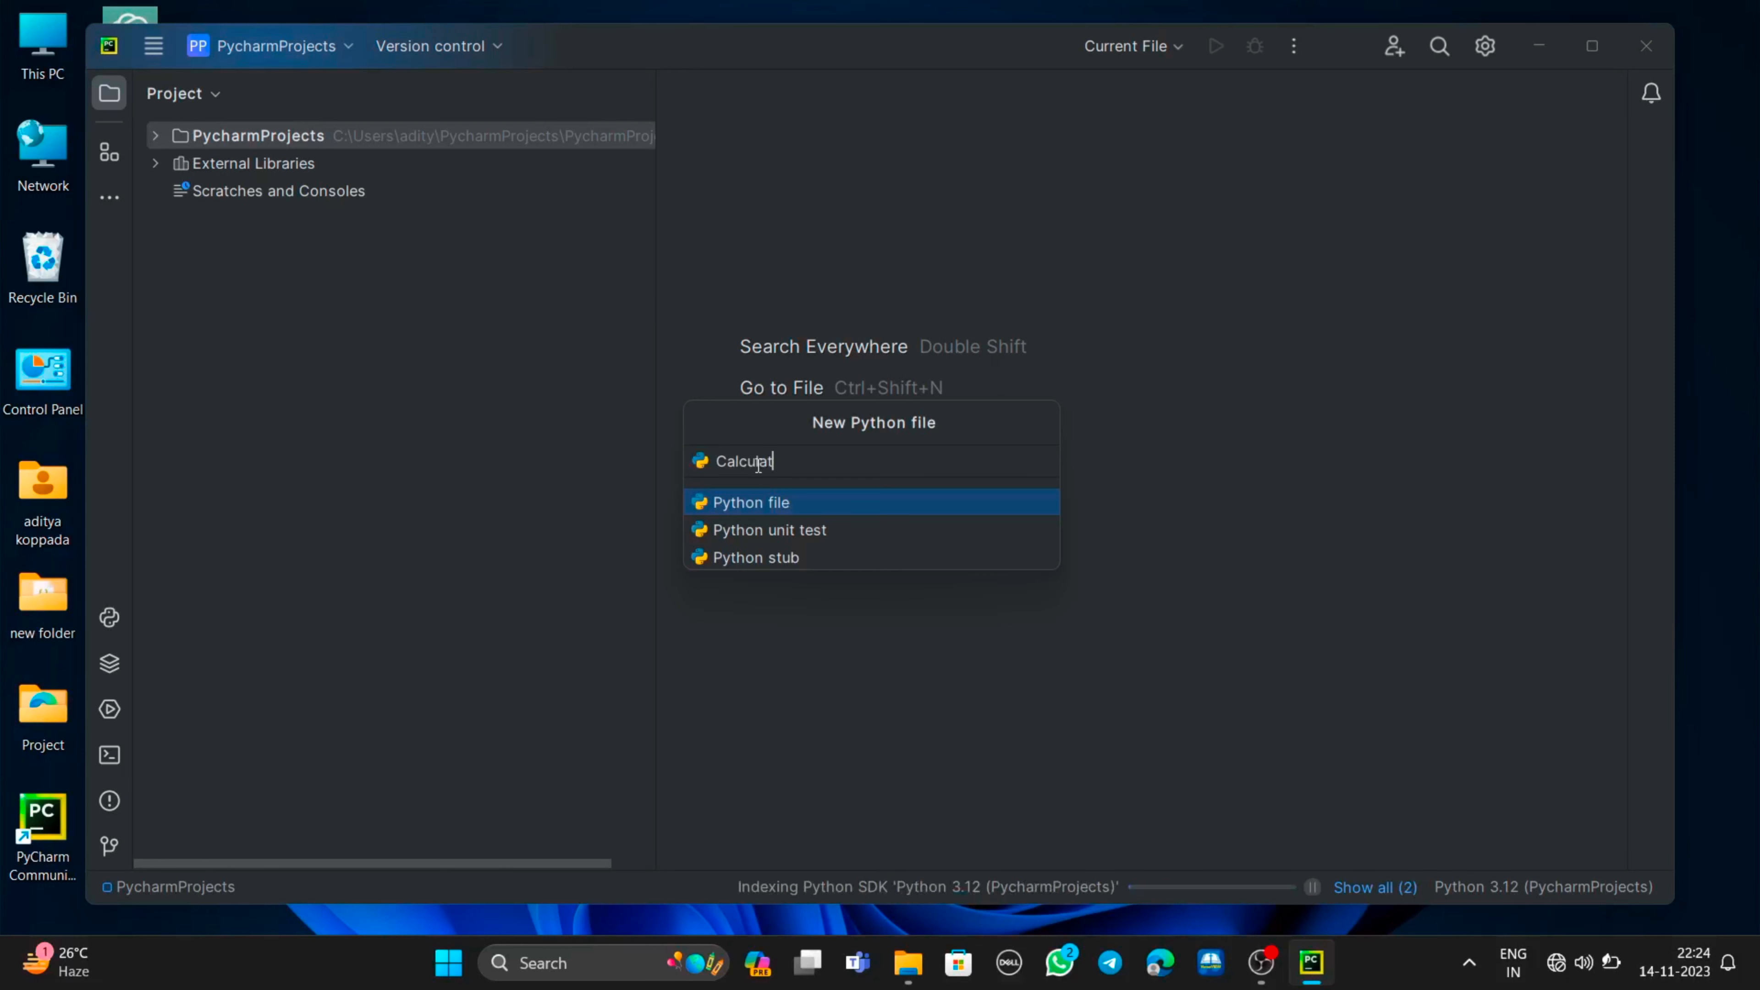
type("or")
key("Return")
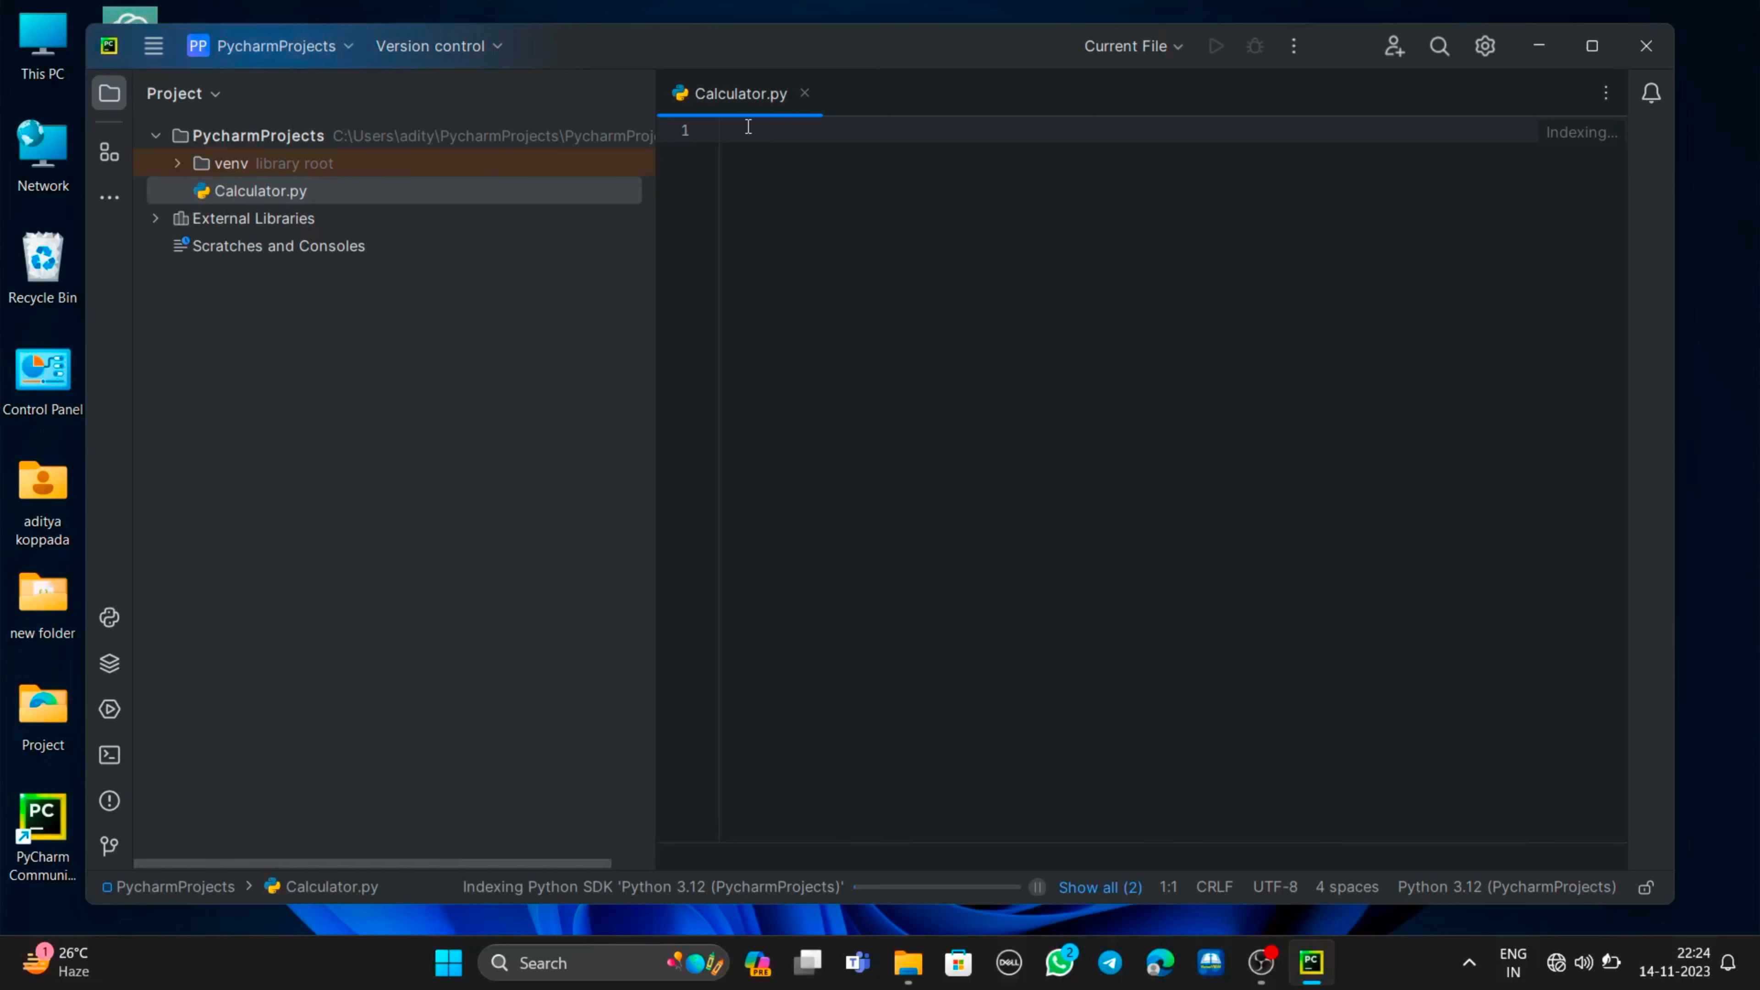
Paste the copied calculator code with functions for 7 operators into Calculator.py, look it over and run the script.
key("ctrl+v")
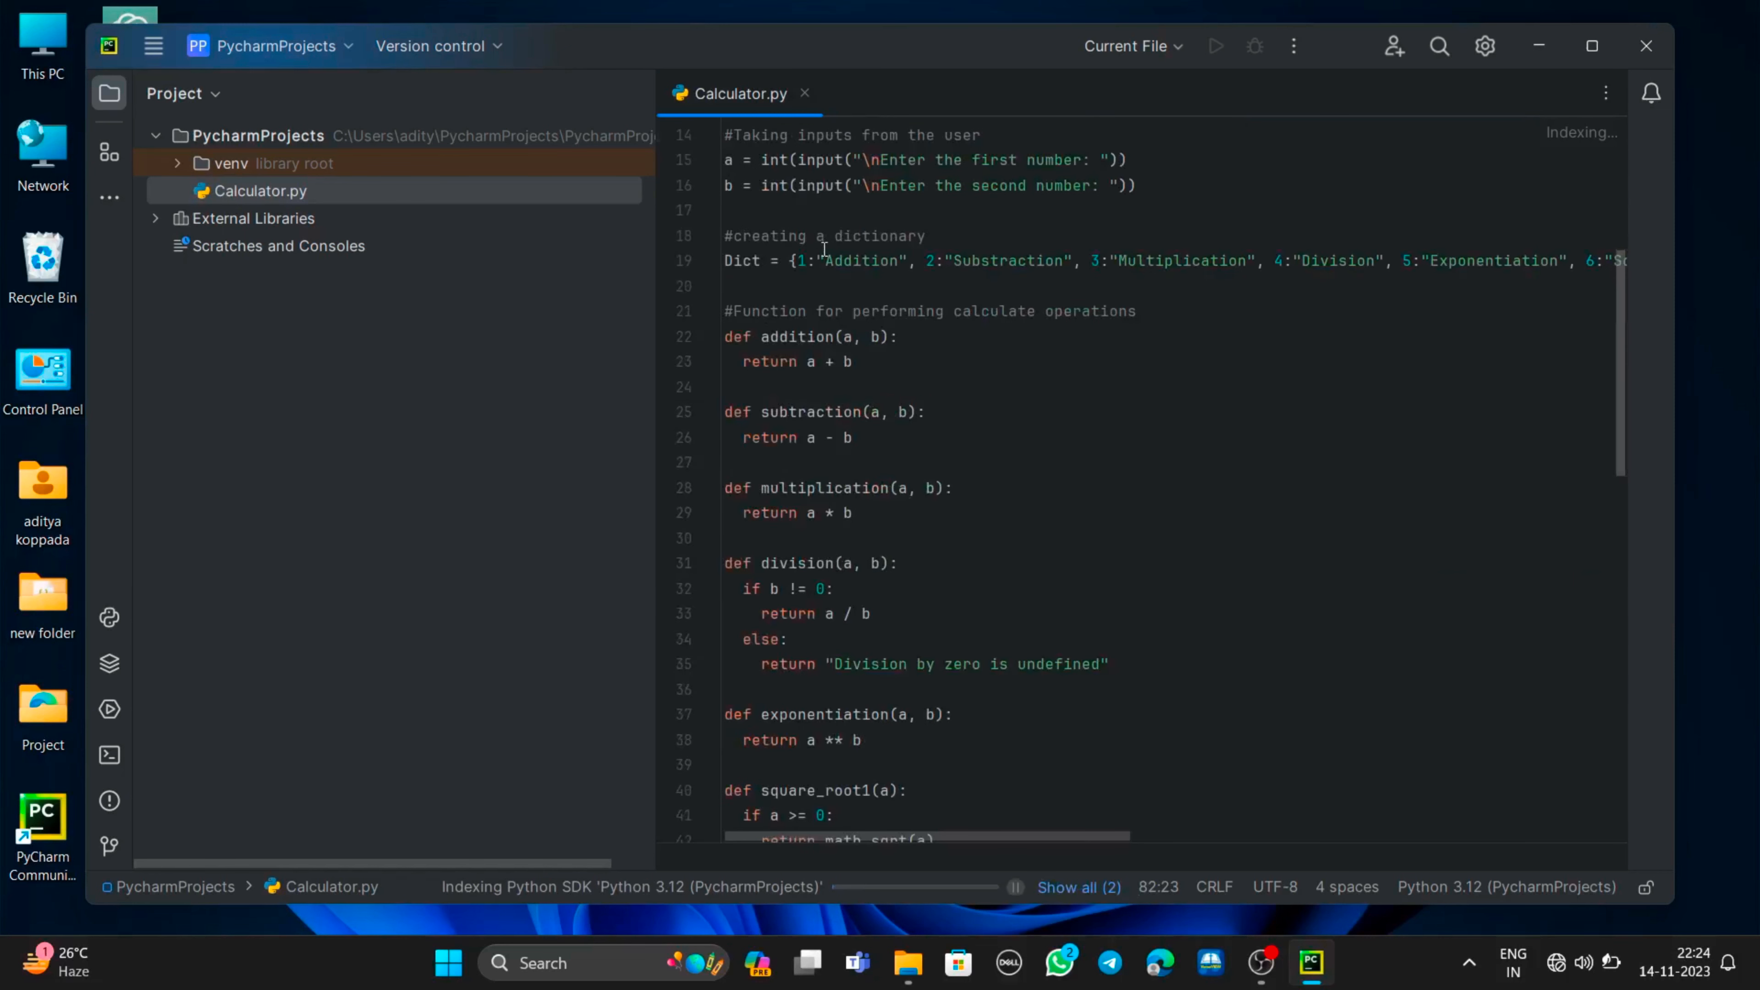
scroll(949, 819, "down", 14)
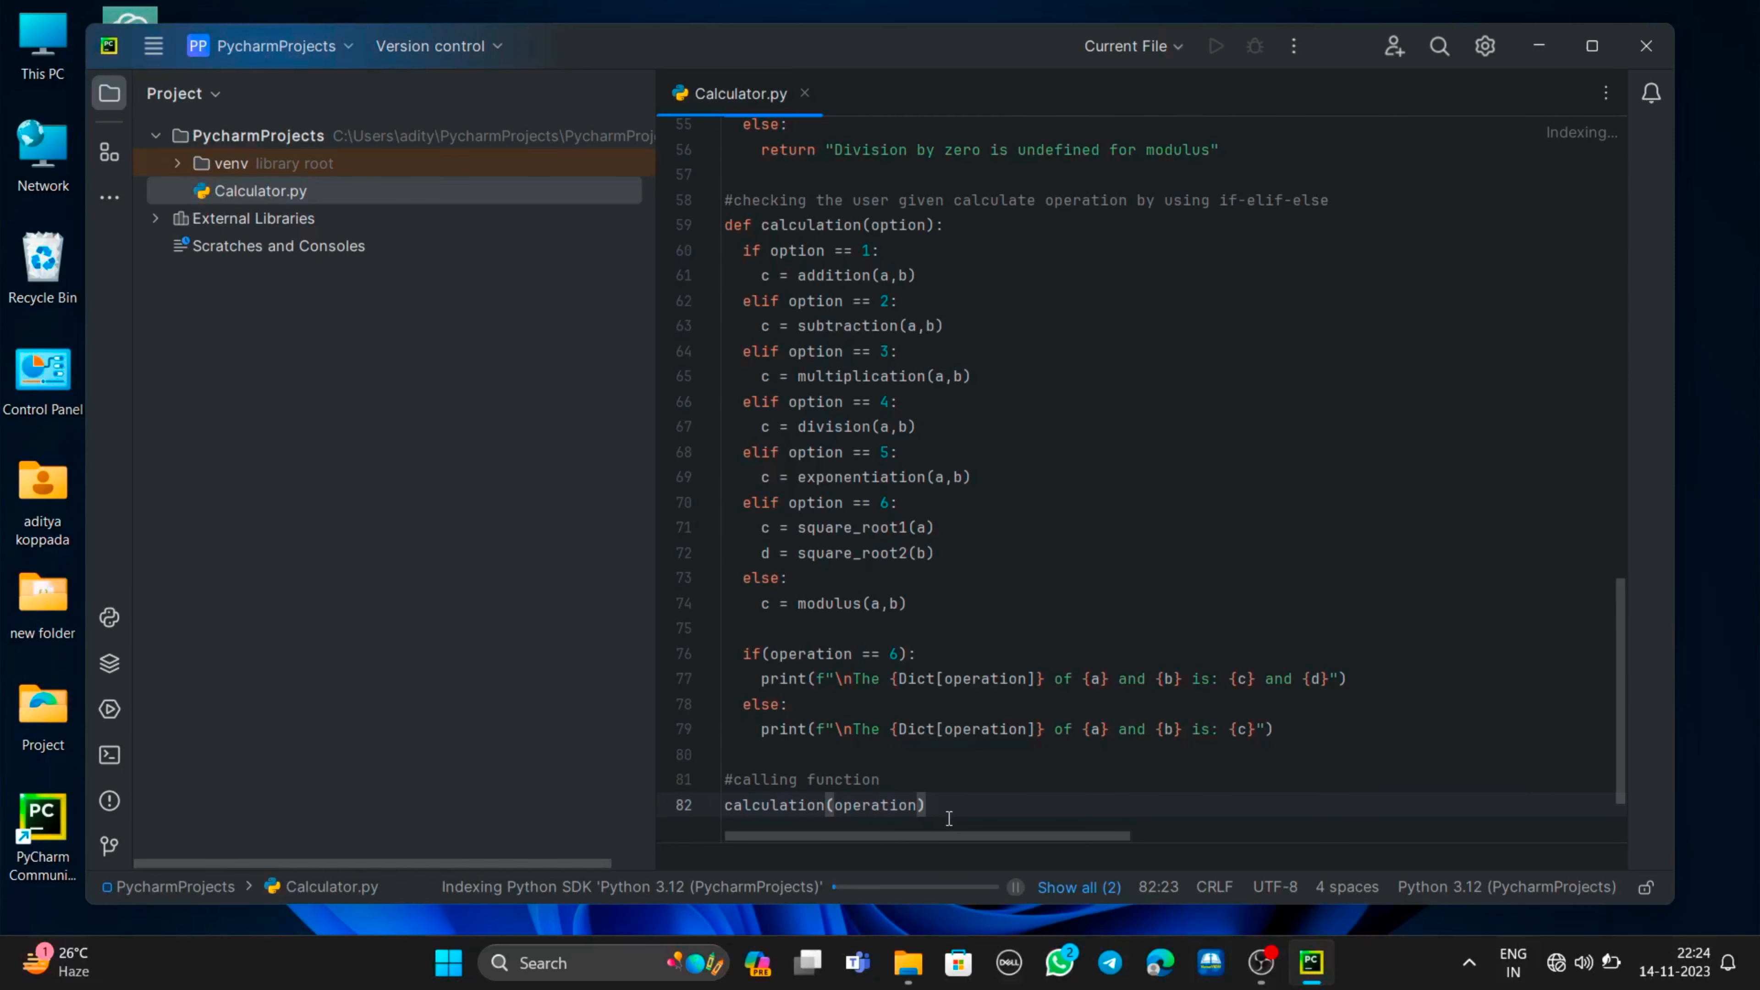
scroll(718, 792, "up", 1)
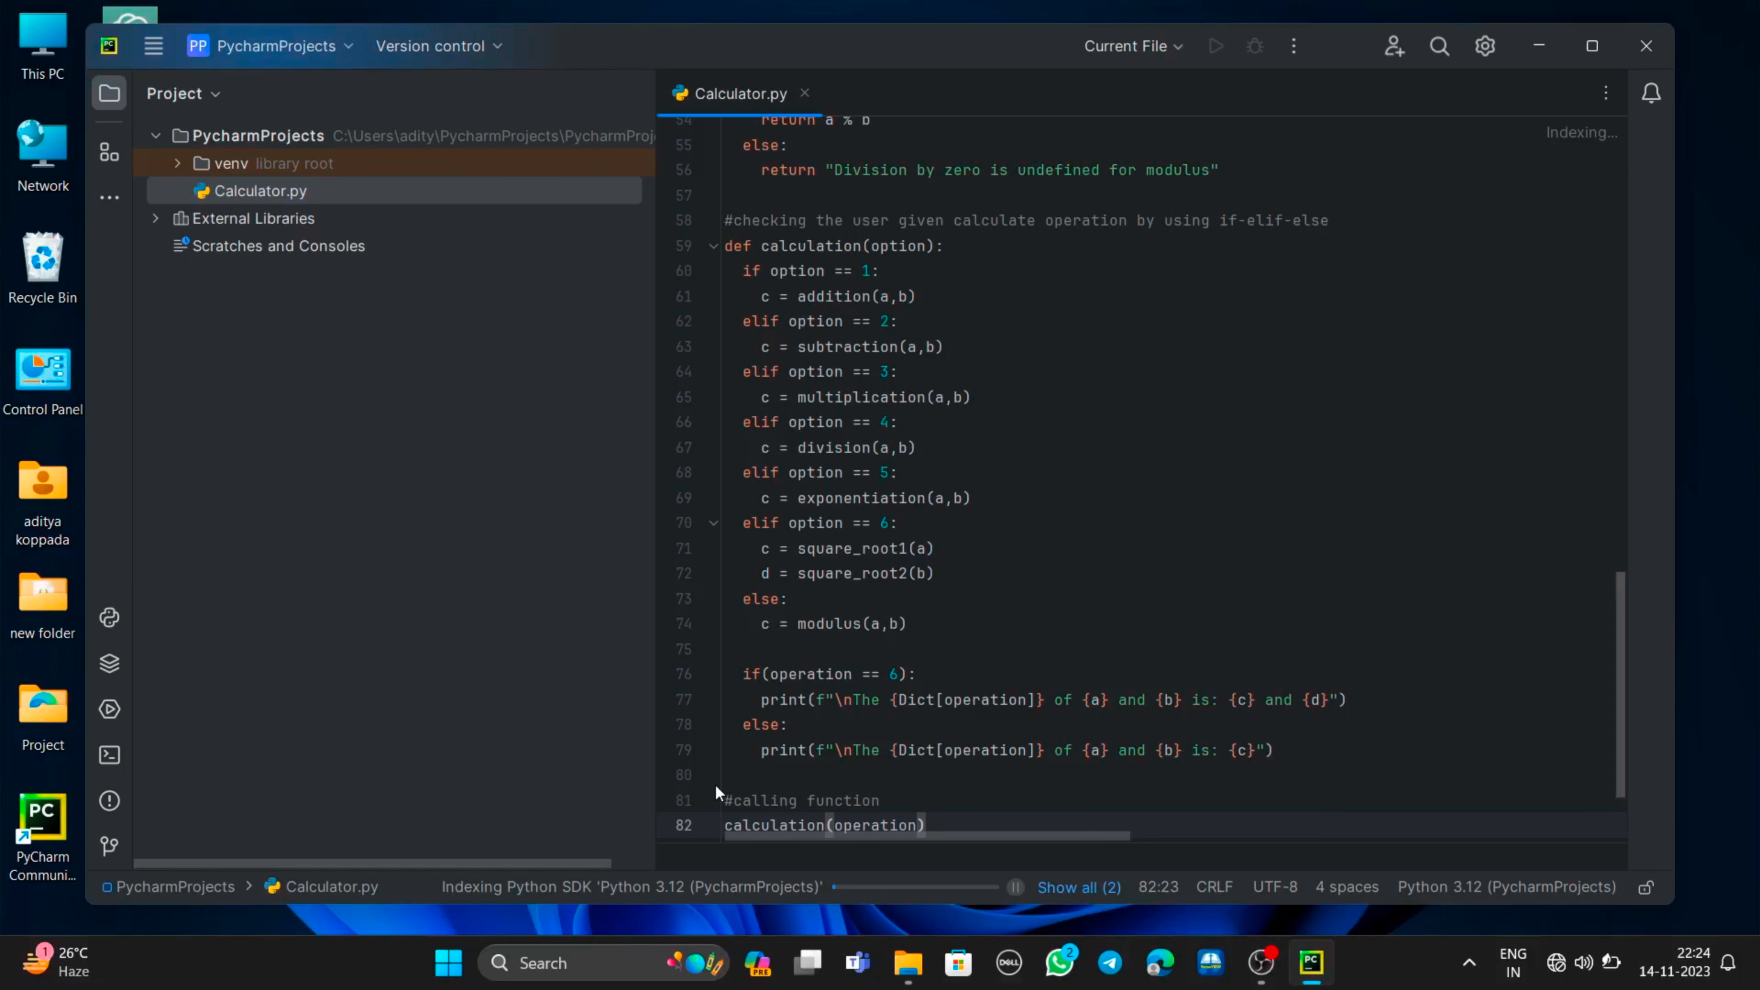
key("ctrl+Home")
key("Down")
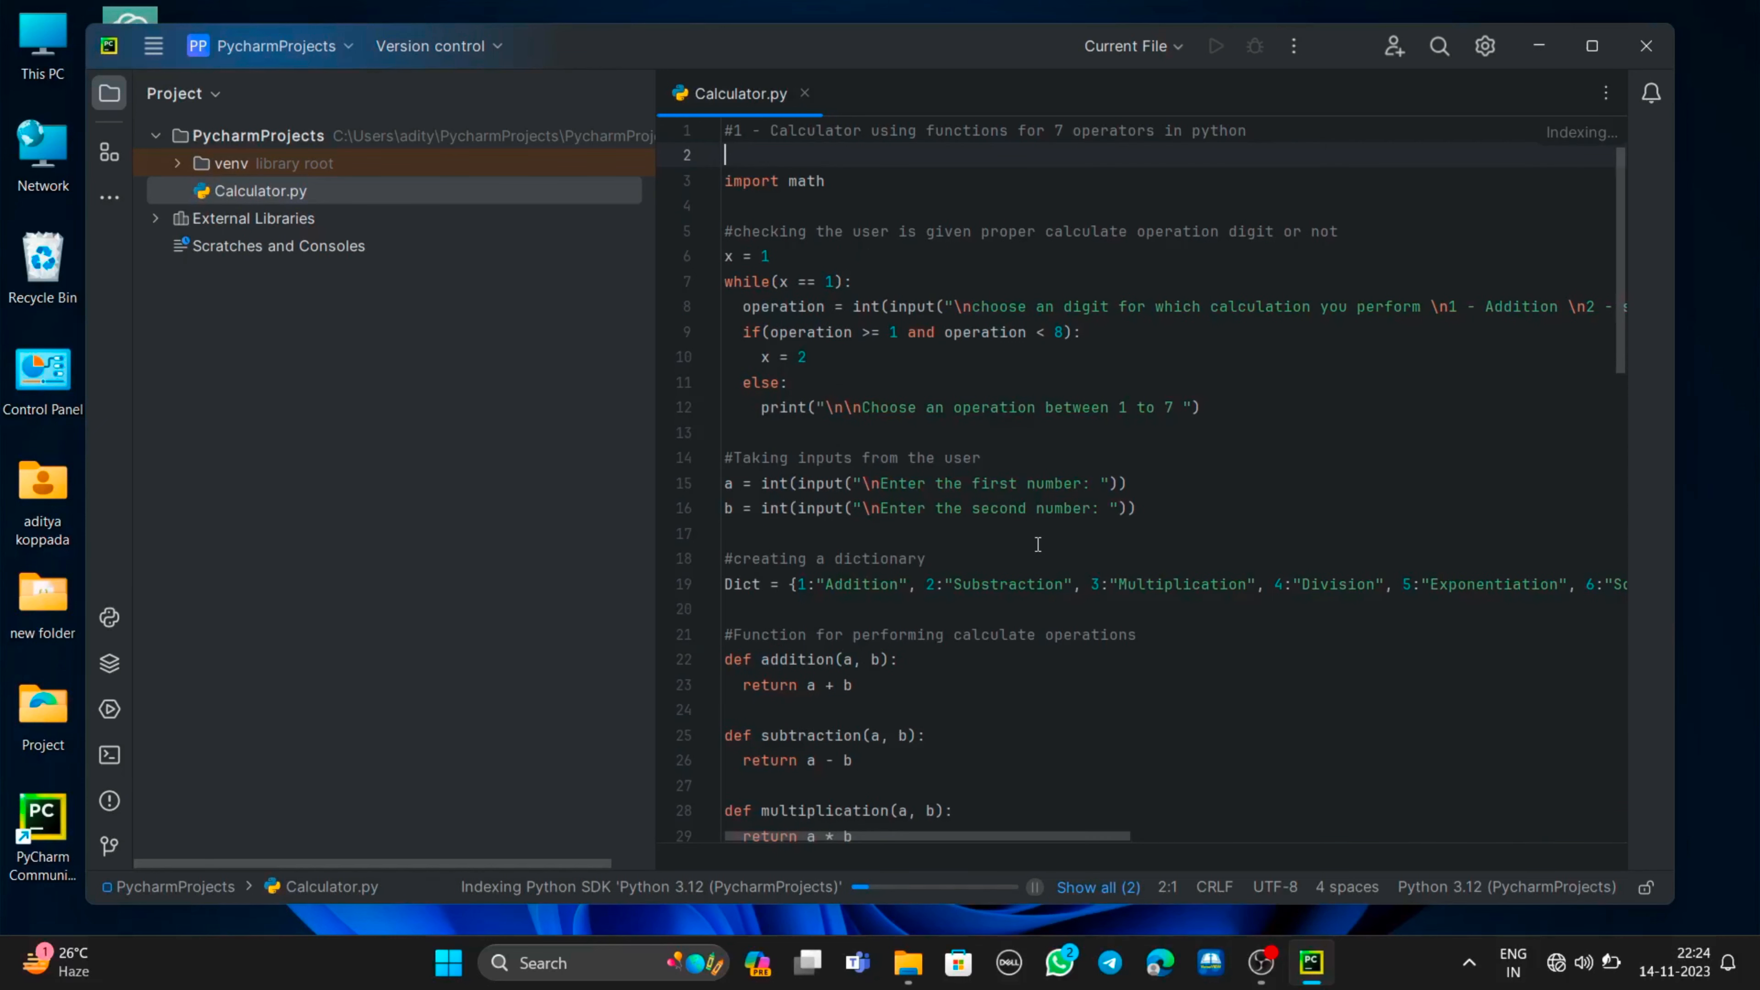
left_click(1217, 47)
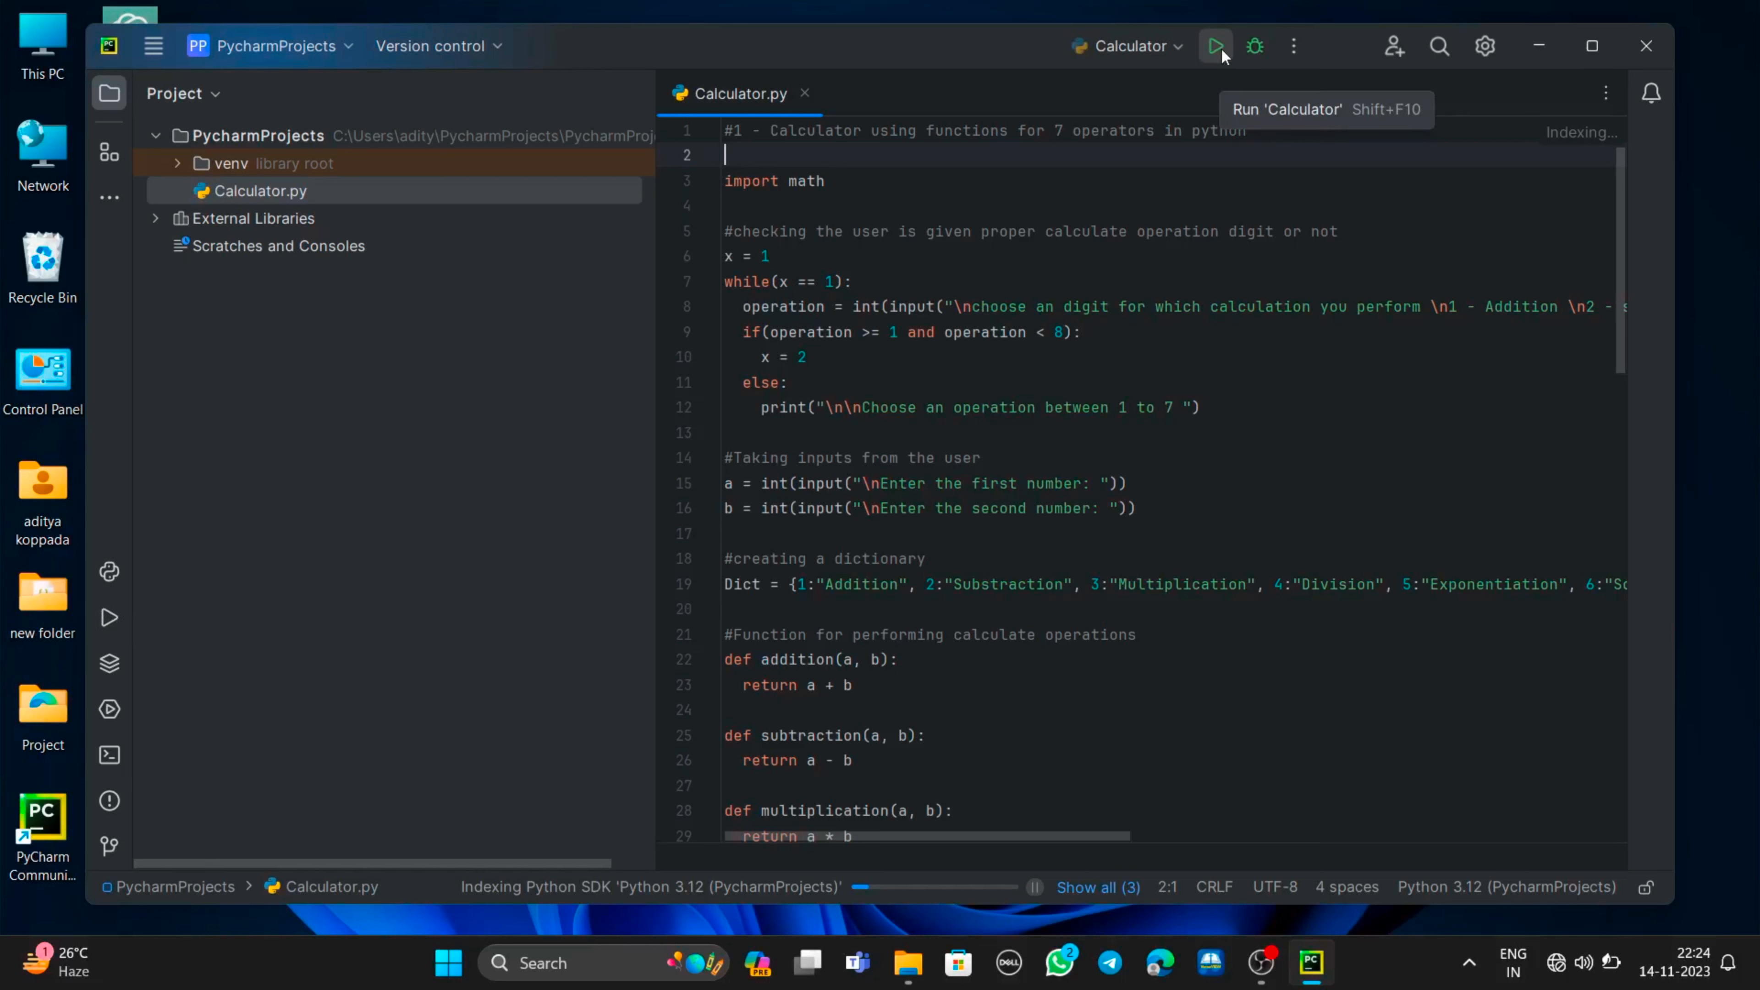